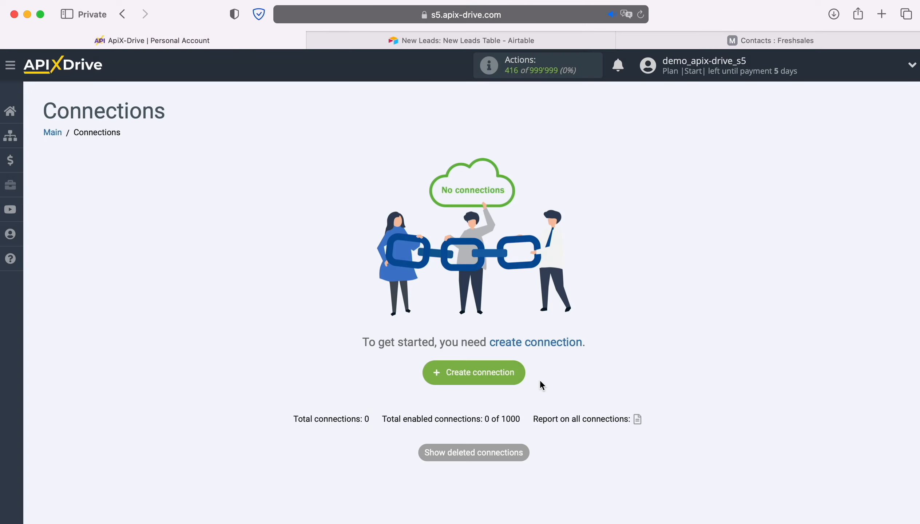
Create a new connection and set Airtable as its data source system
click(521, 376)
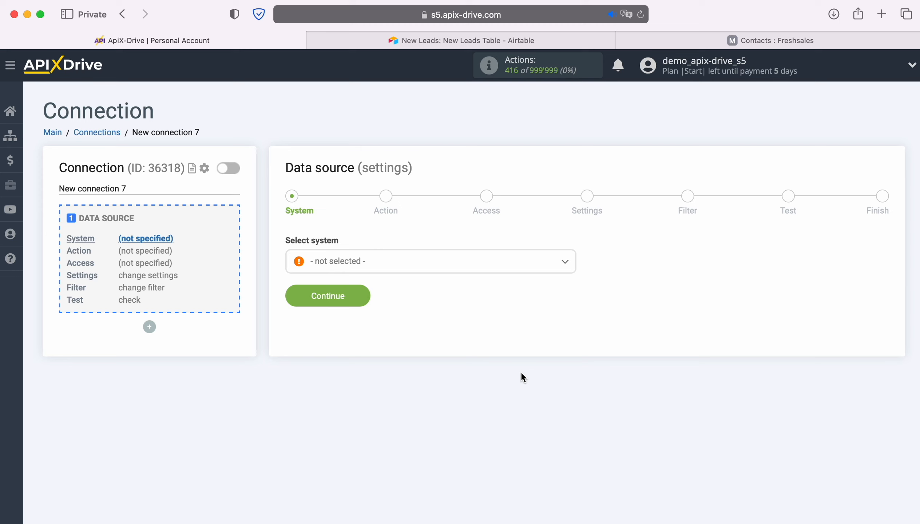
click(456, 266)
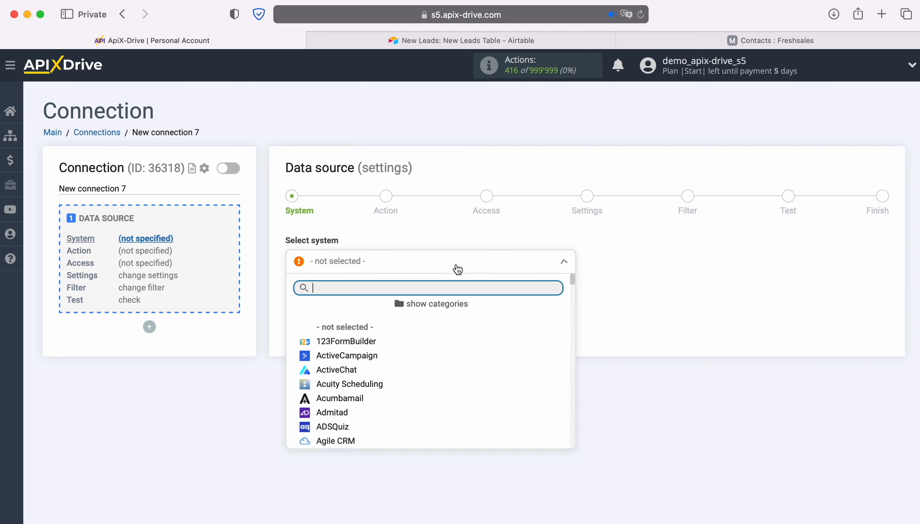
scroll(476, 380, down, 2)
click(365, 387)
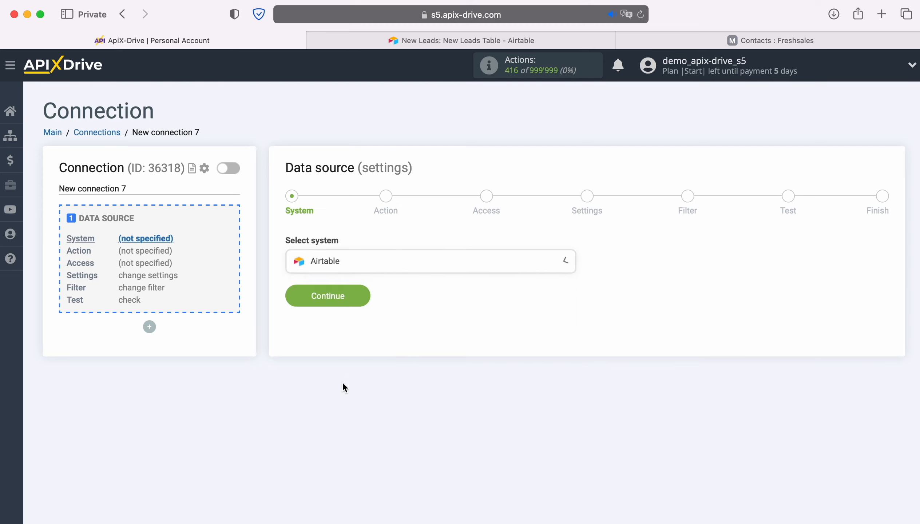
click(361, 297)
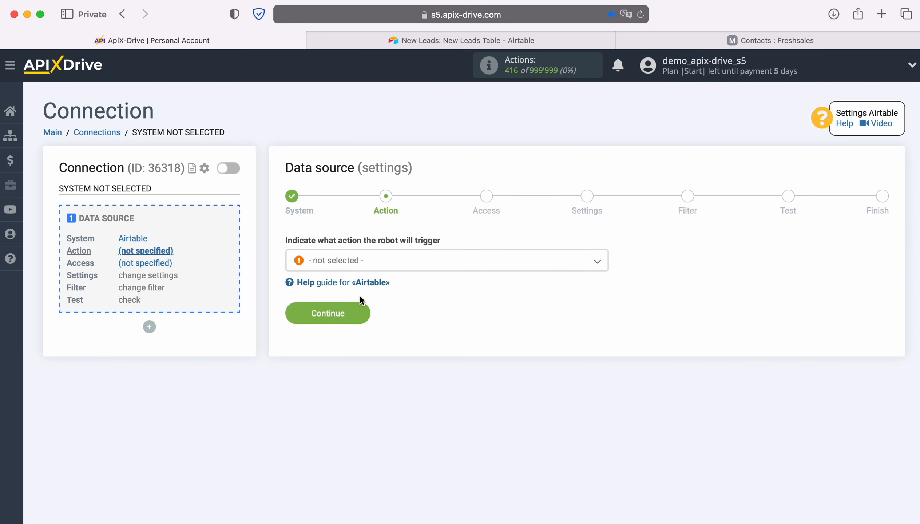
Set the Airtable data source action to Get ROWS (new) and proceed to account access
click(453, 268)
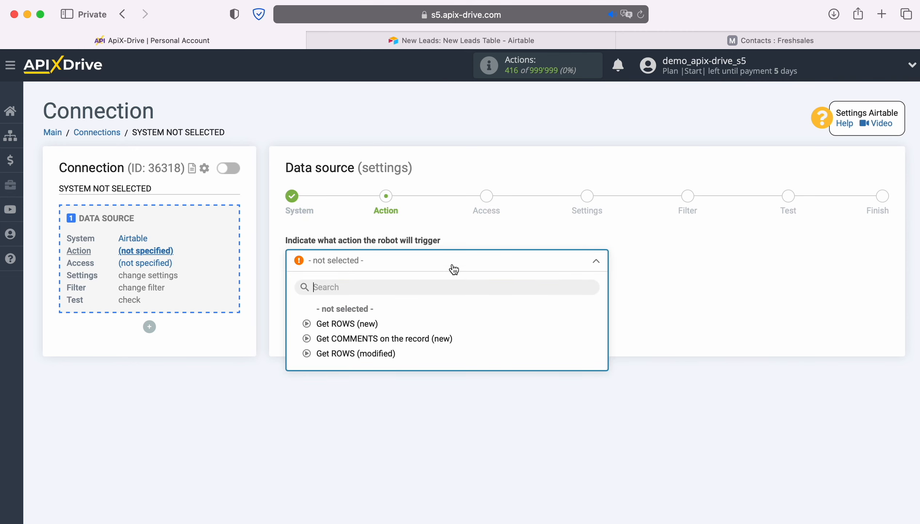
click(373, 324)
click(366, 313)
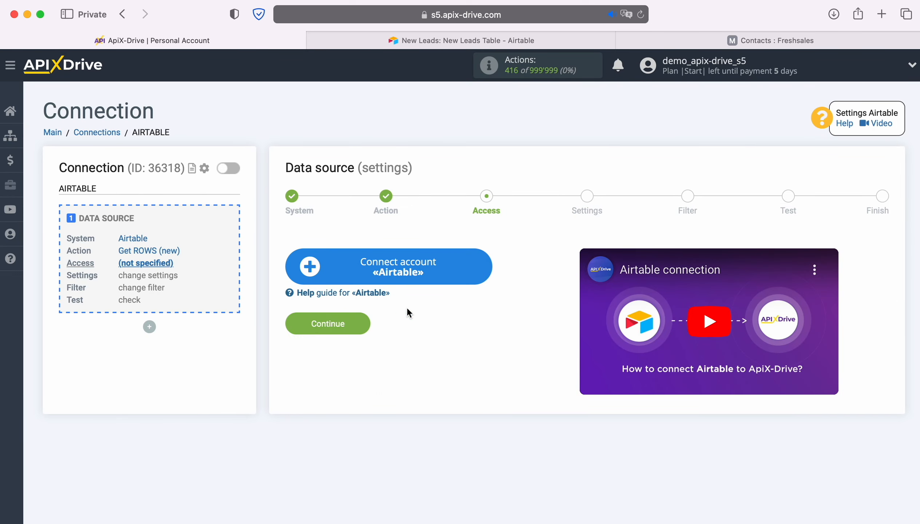
Start connecting an Airtable account and sign in with the saved account e-mail and password
click(489, 266)
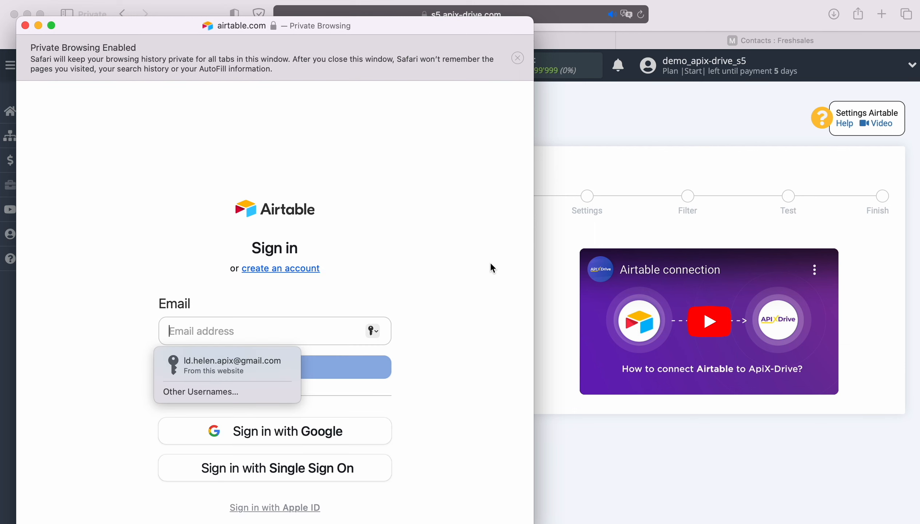
click(224, 365)
click(256, 368)
click(238, 386)
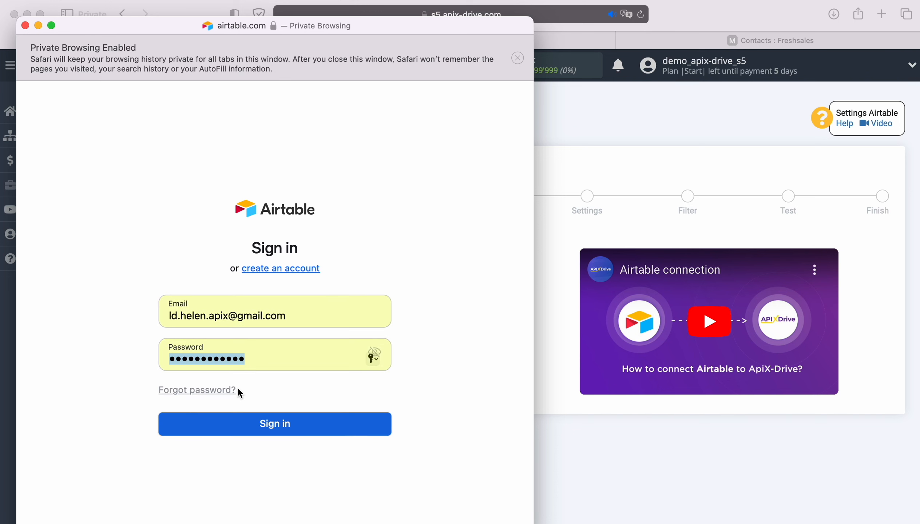
click(269, 424)
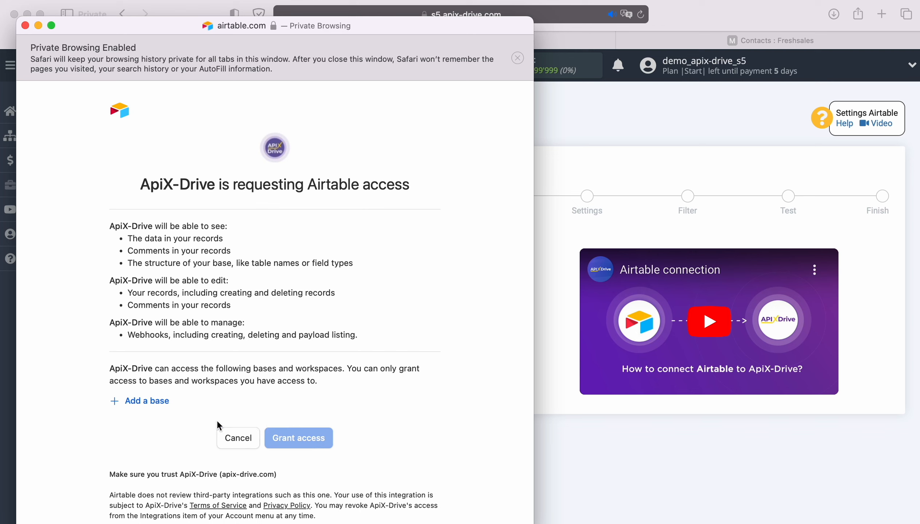
Grant ApiX-Drive access to the New Leads and New Orders bases in Airtable
click(144, 401)
click(151, 376)
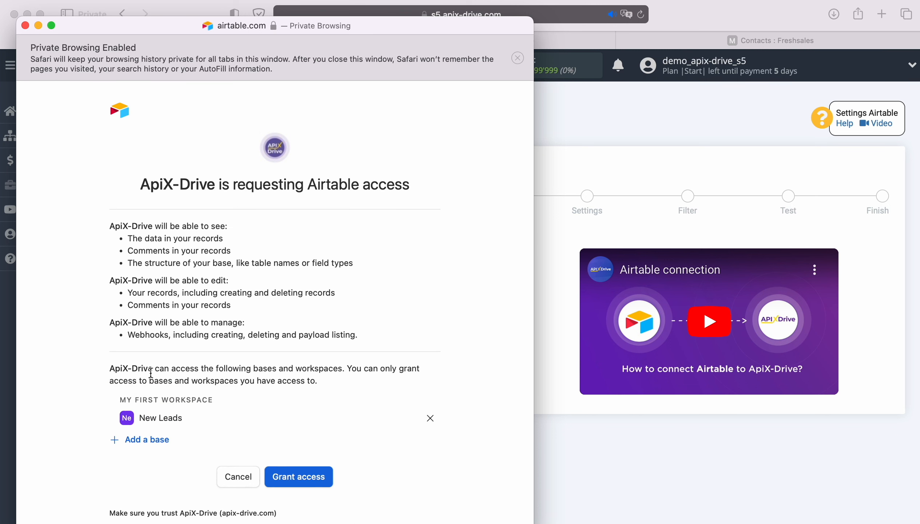
click(152, 441)
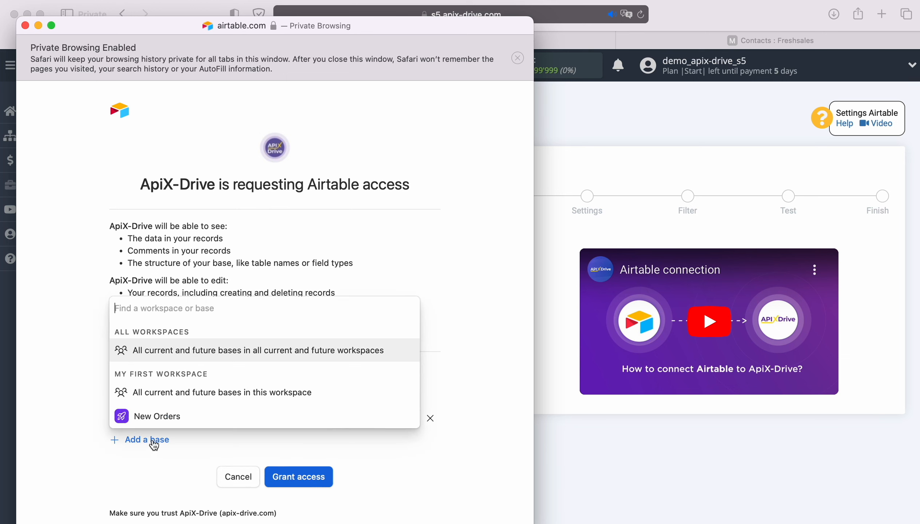
click(156, 415)
scroll(274, 401, down, 2)
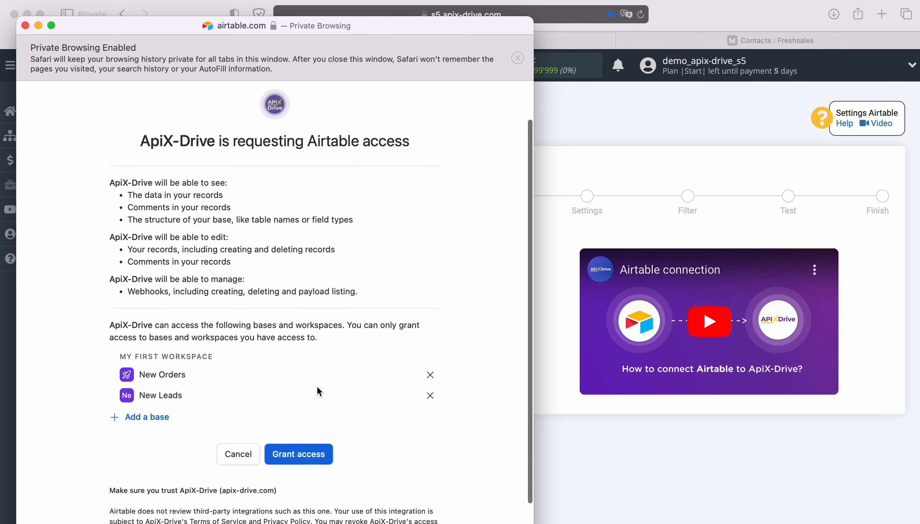
click(304, 452)
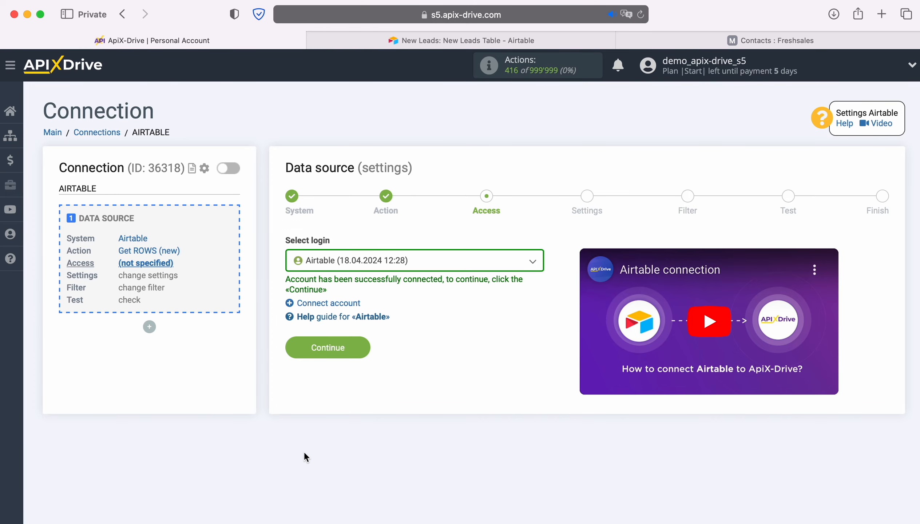
Select the Airtable (18.04.2024 12:28) login for the data source and continue to its settings
click(471, 265)
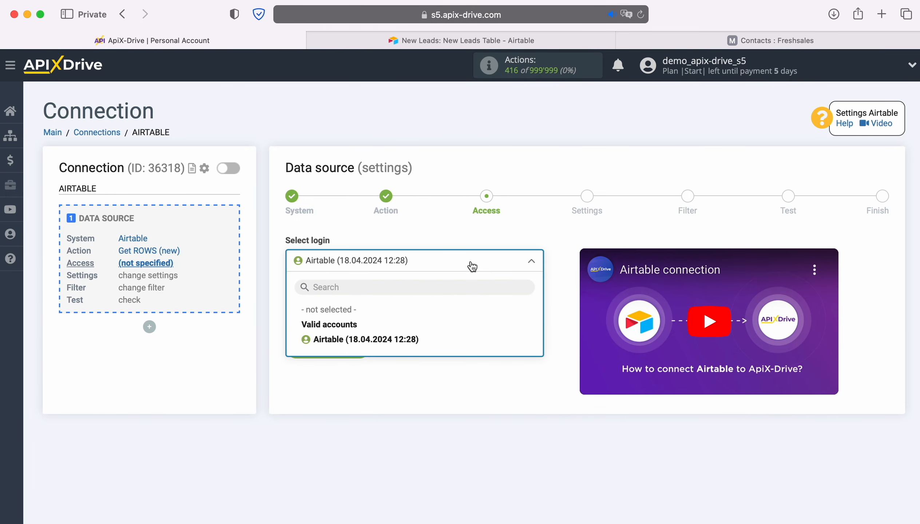
click(415, 335)
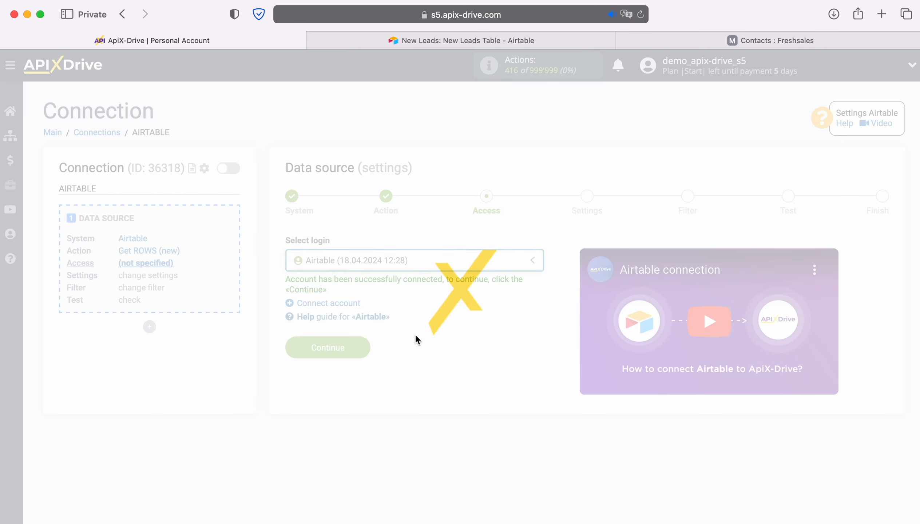
click(359, 344)
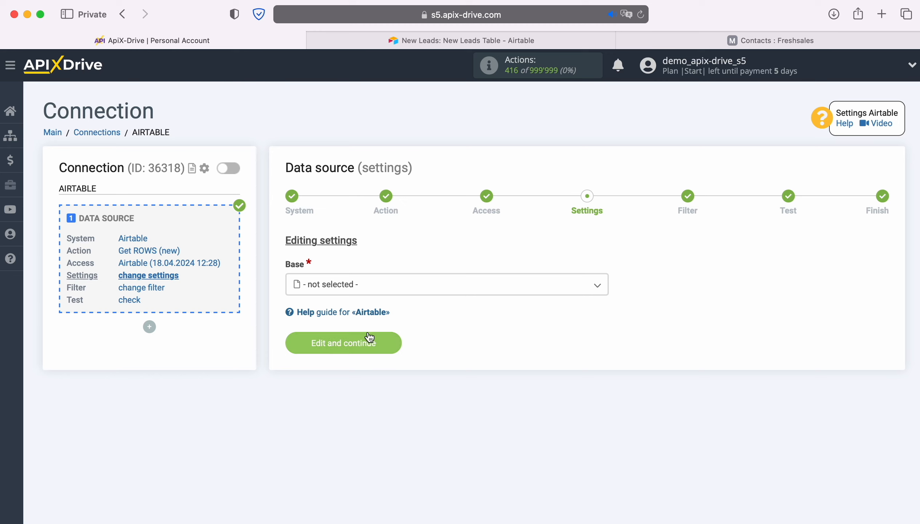
Set the source base to New Leads and the table to New Leads Table, and open the created-time column choices
click(376, 284)
click(343, 365)
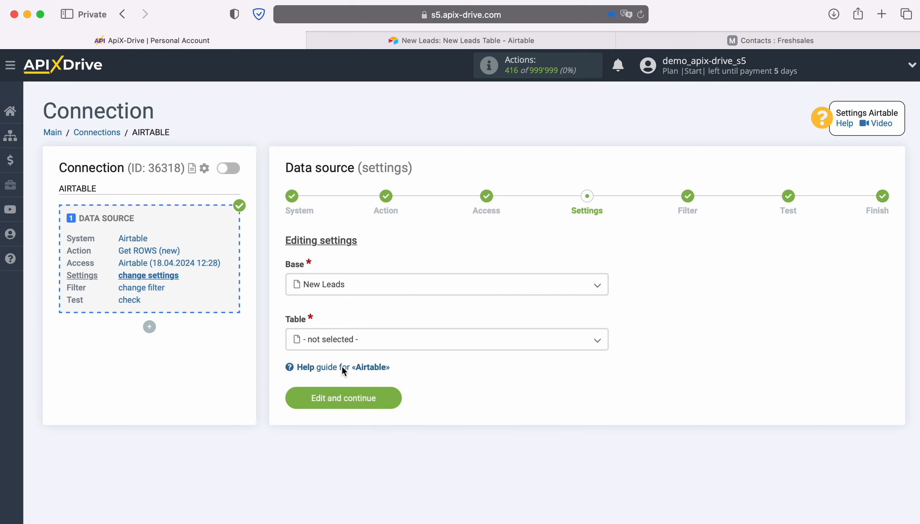
click(348, 342)
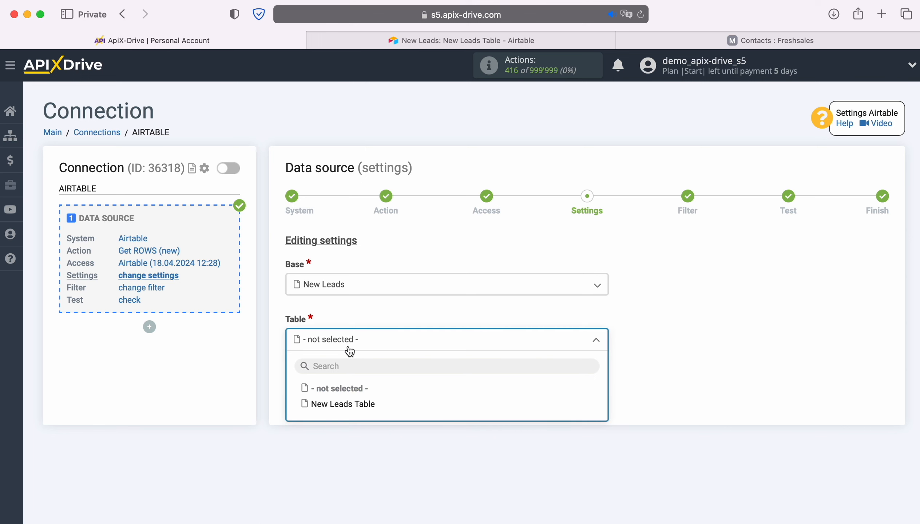
click(355, 404)
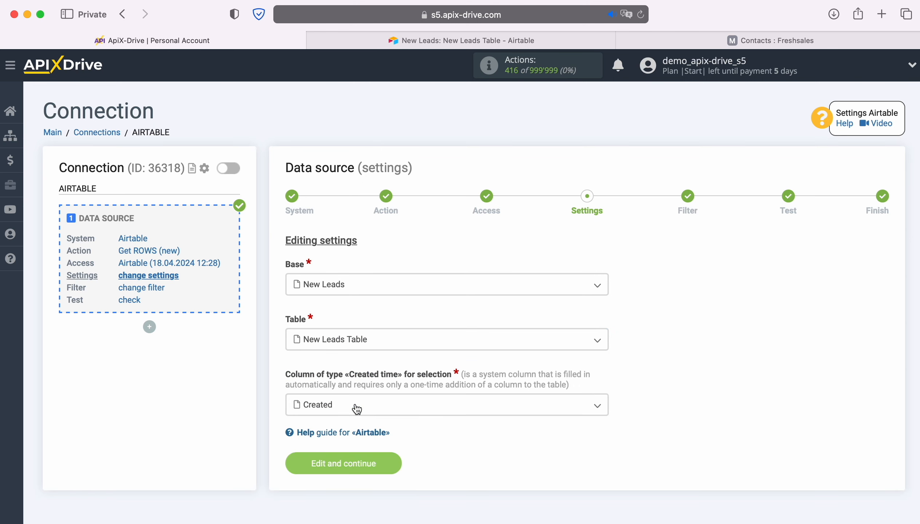
click(356, 409)
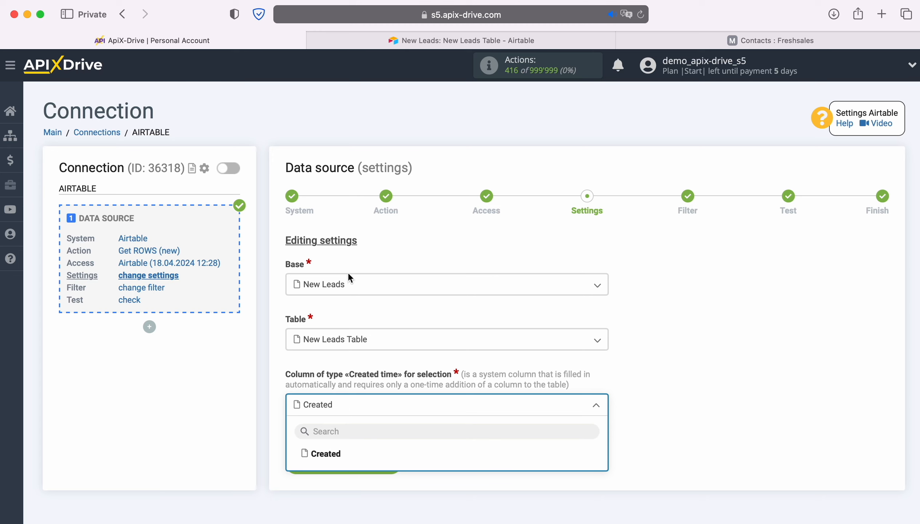
Switch to Airtable, find the Created time type among the new-field types without adding a field, and return to ApiX-Drive
click(390, 41)
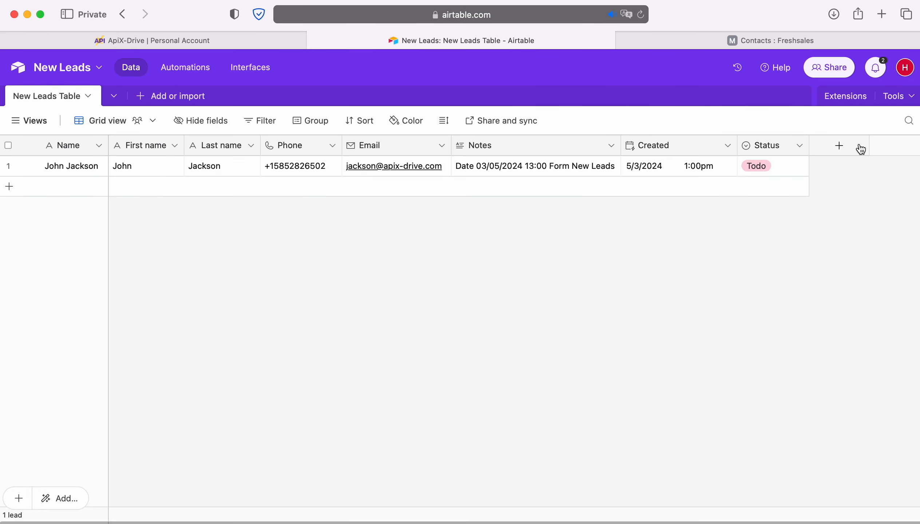
click(838, 145)
scroll(785, 314, down, 5)
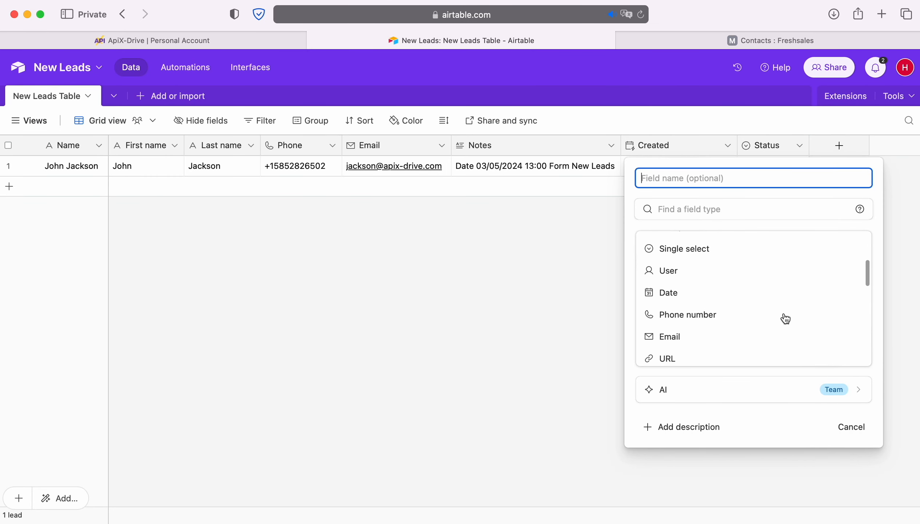
scroll(785, 318, down, 6)
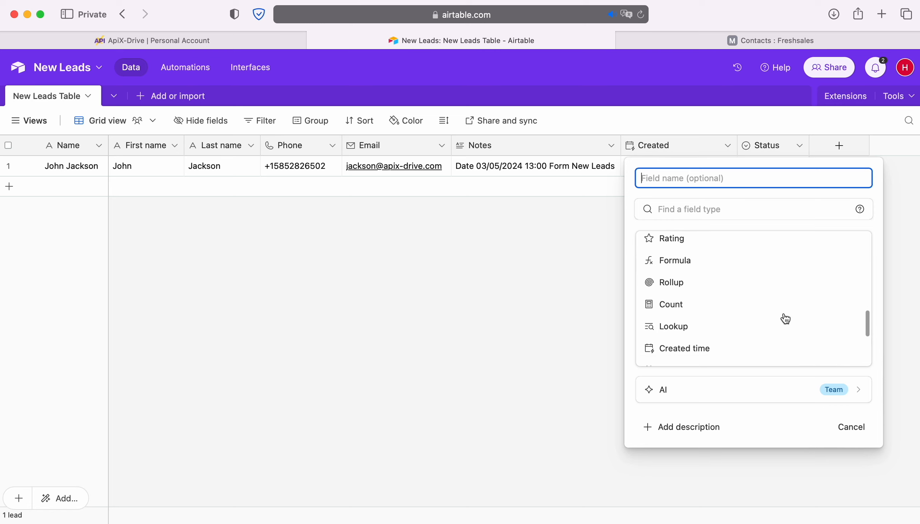
scroll(785, 318, down, 2)
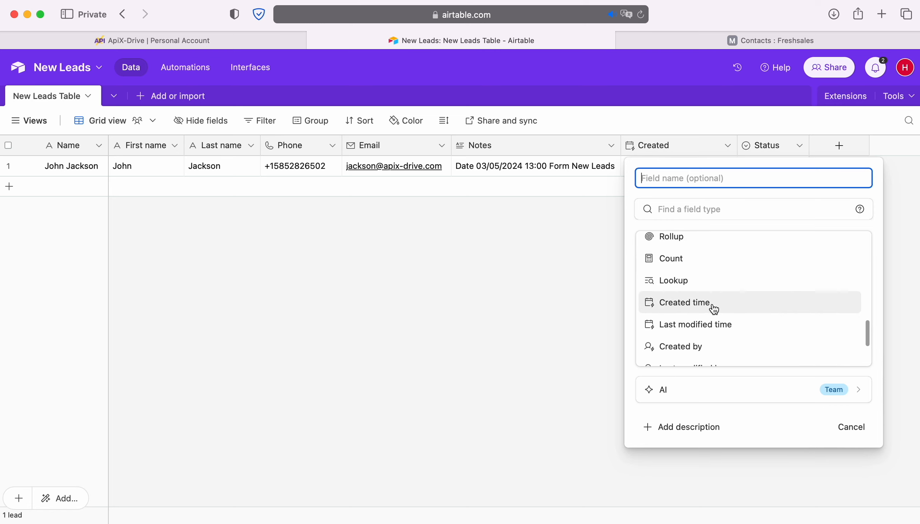
click(496, 294)
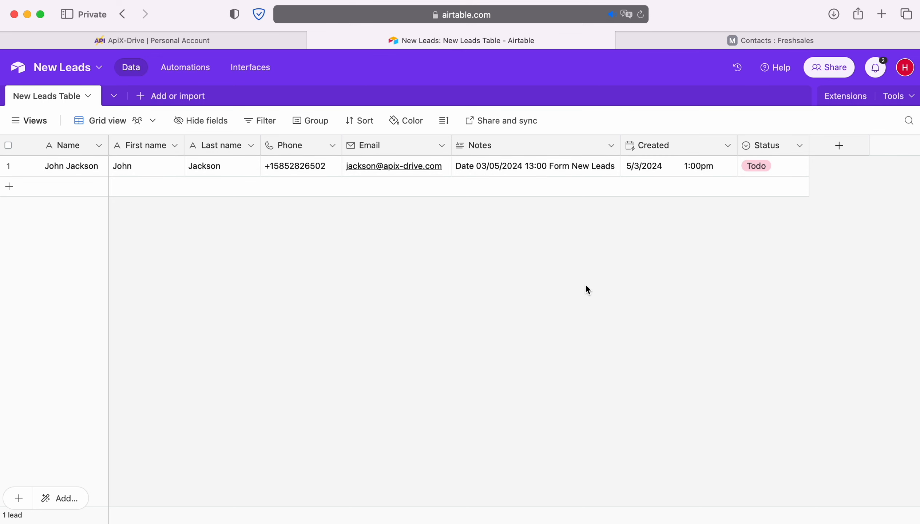
click(105, 47)
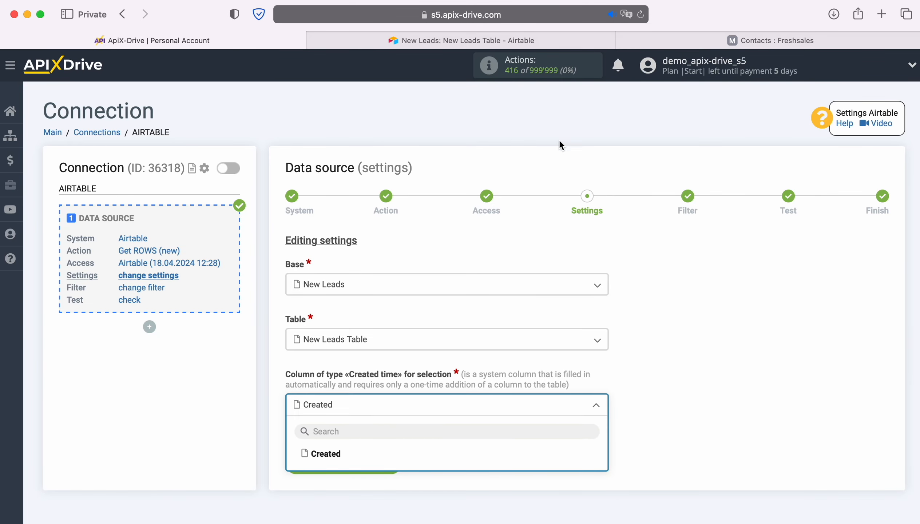
Choose Created as the created-time column and complete the data source setup with no filter, accepting the Airtable test data
click(326, 453)
click(327, 460)
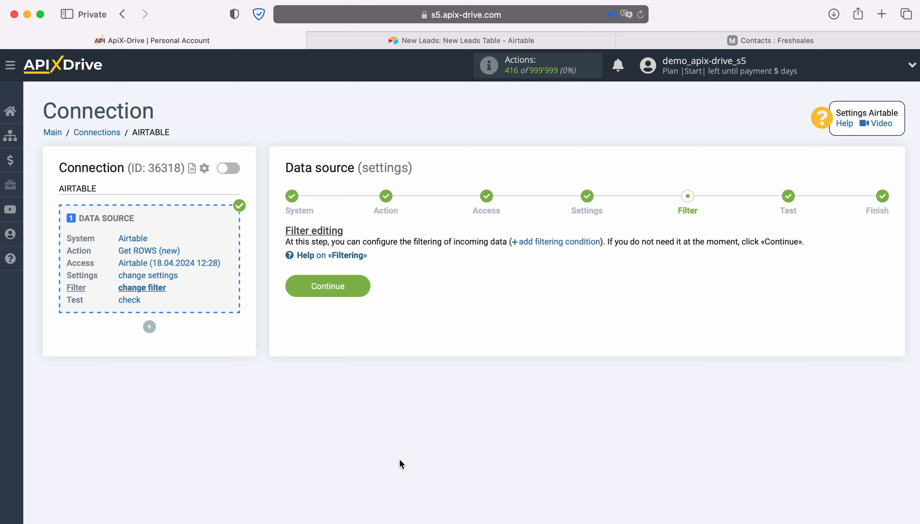
click(361, 283)
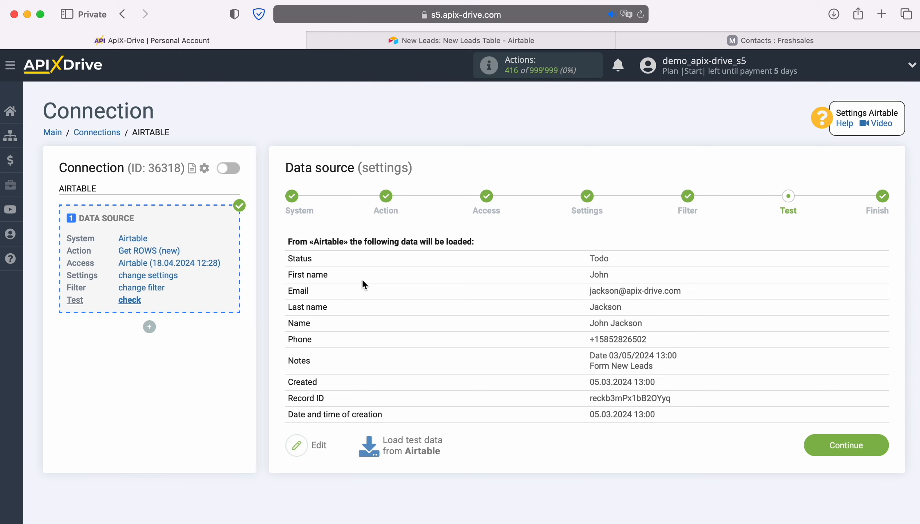
click(879, 442)
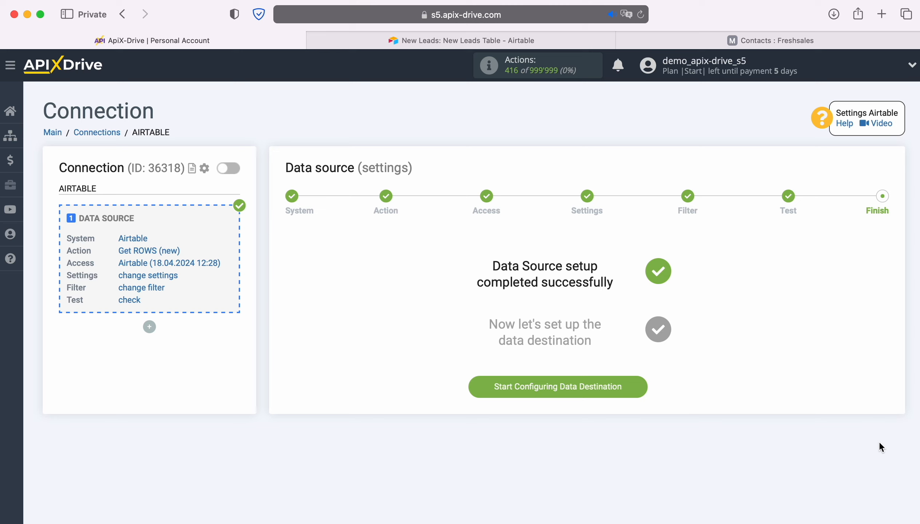
Start configuring the data destination and set its system to Freshworks
click(642, 384)
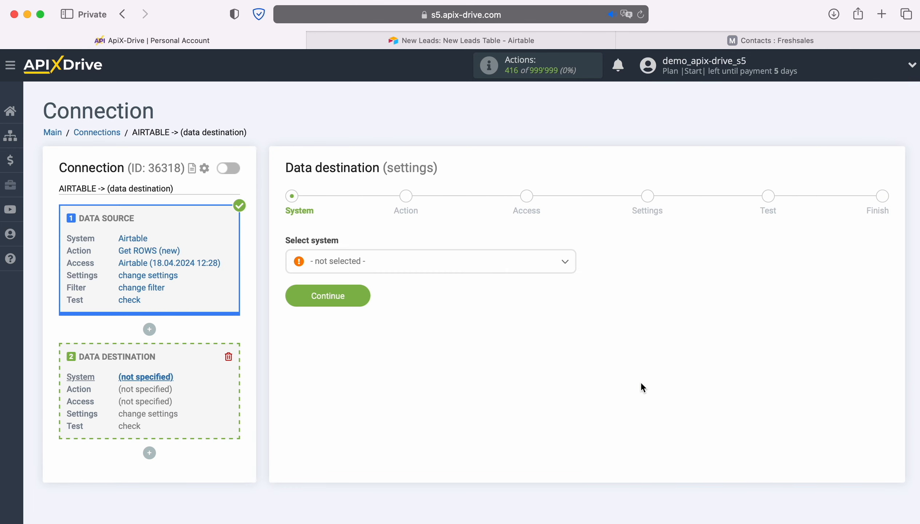
click(530, 271)
scroll(527, 371, down, 3)
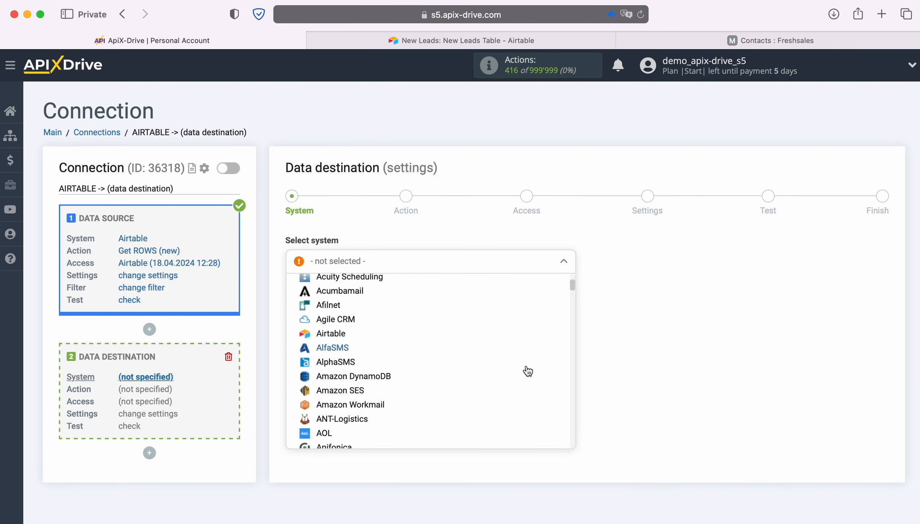
scroll(528, 372, down, 15)
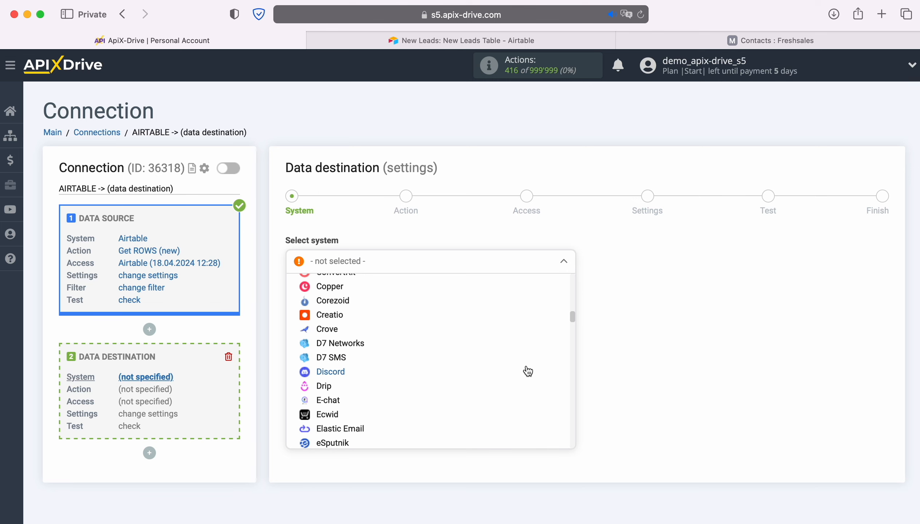
scroll(527, 370, down, 10)
click(420, 316)
click(361, 294)
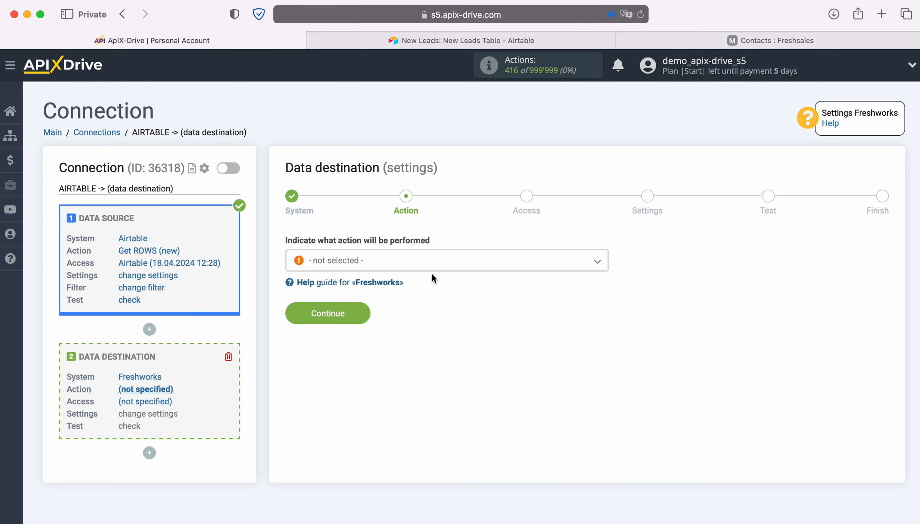
Set the Freshworks destination action to Create DEAL and proceed to account access
click(460, 265)
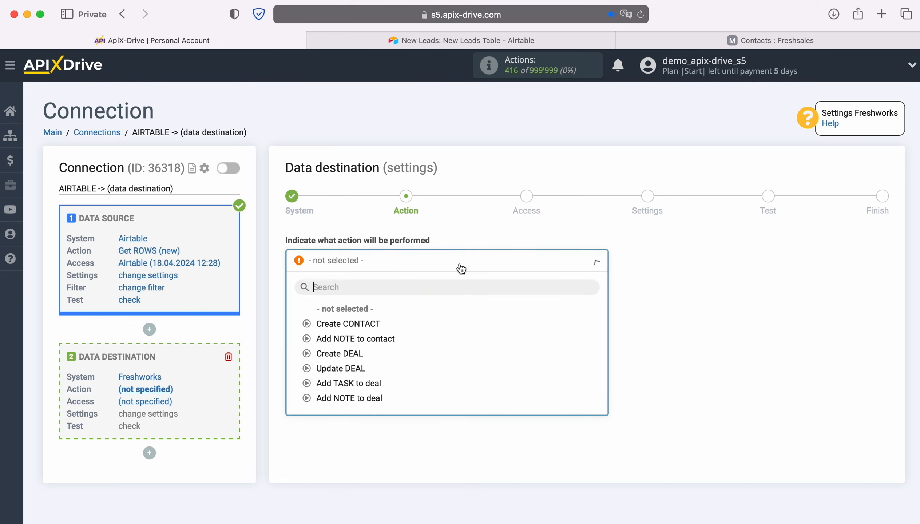
click(353, 351)
click(361, 313)
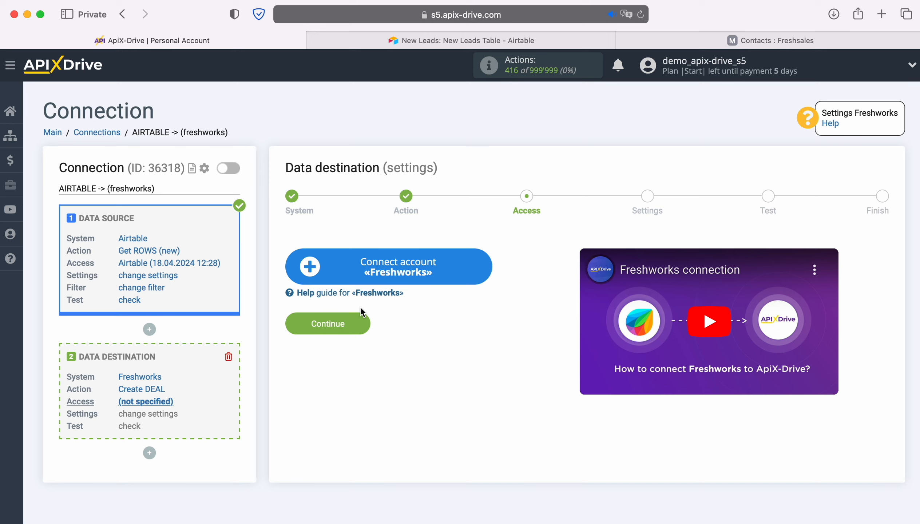
Start connecting a Freshworks account and fill in its Domain with the host name copied from the Freshsales page address
click(489, 260)
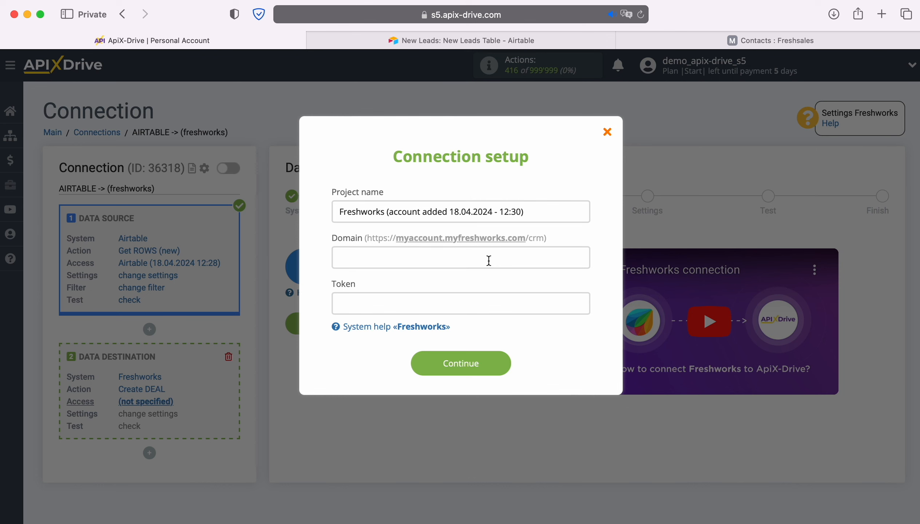
click(733, 41)
click(595, 14)
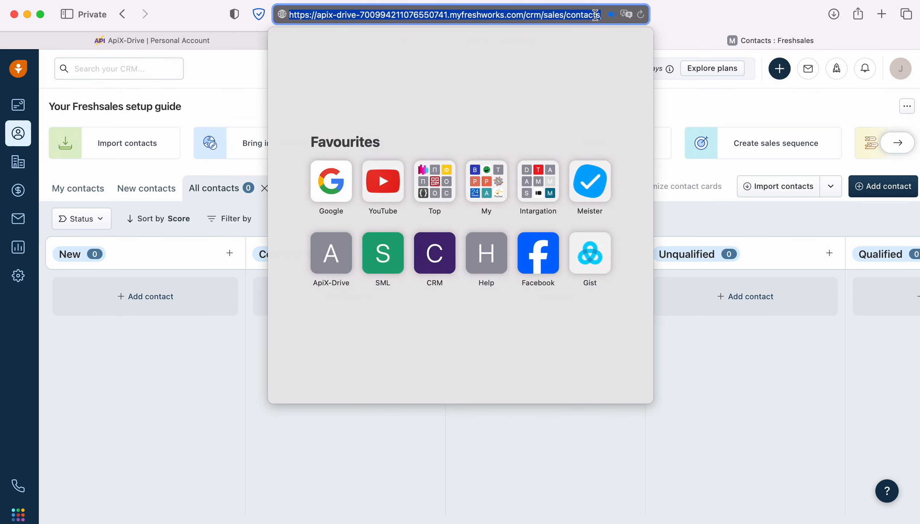
click(515, 16)
drag(316, 15, 524, 16)
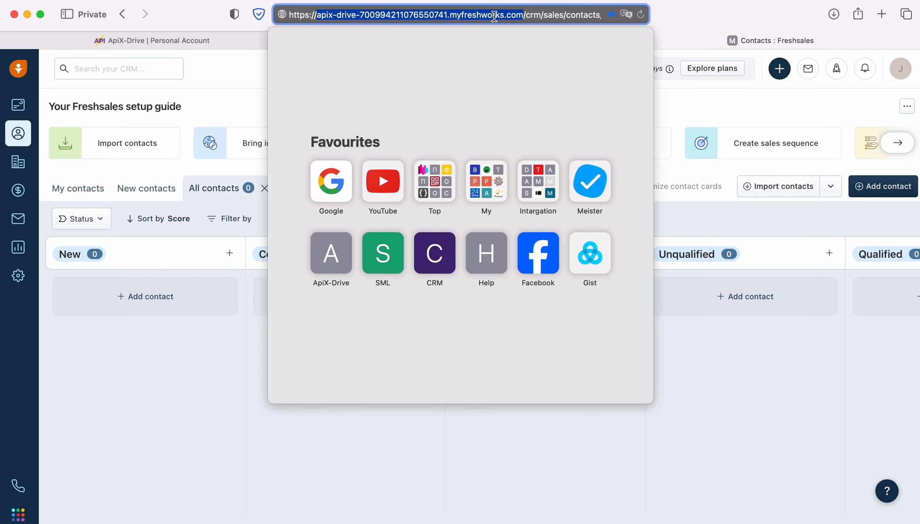
right_click(481, 17)
click(497, 38)
click(175, 40)
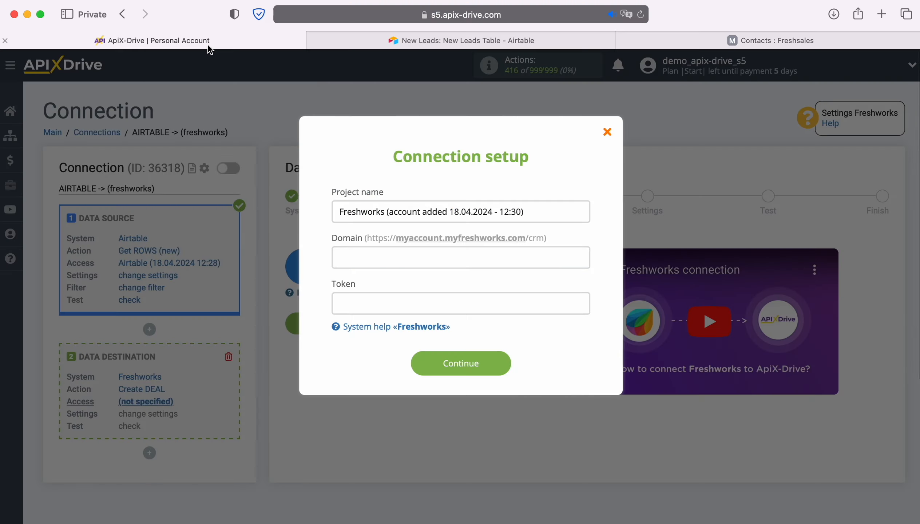
right_click(360, 260)
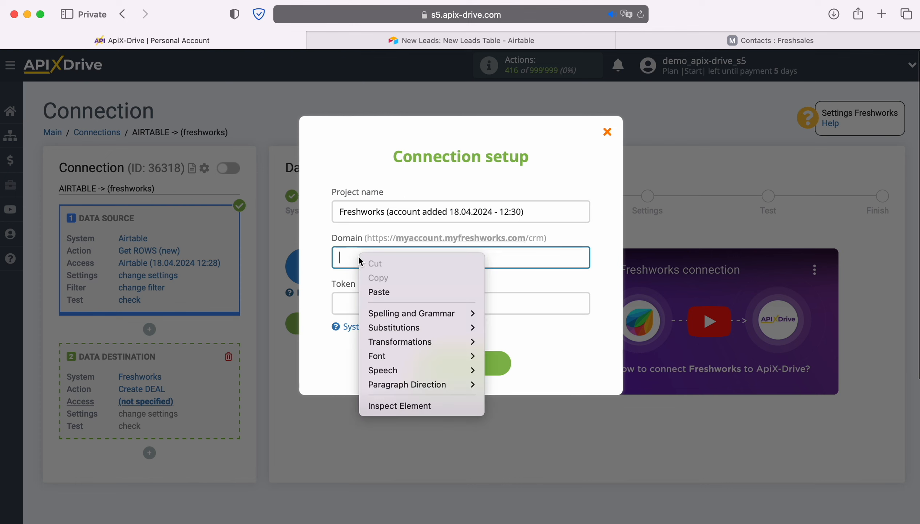
click(382, 293)
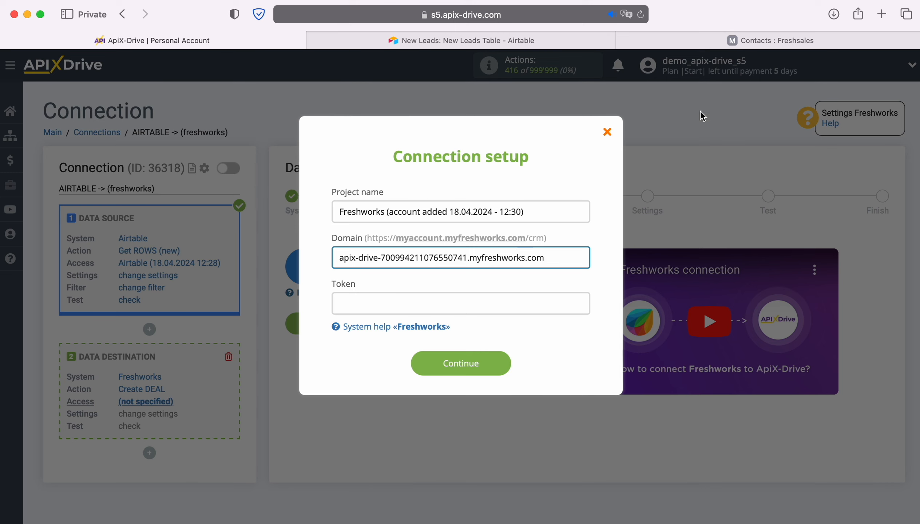
Switch to Freshsales and copy the CRM API key from the API Settings under Apps & Integrations
click(735, 40)
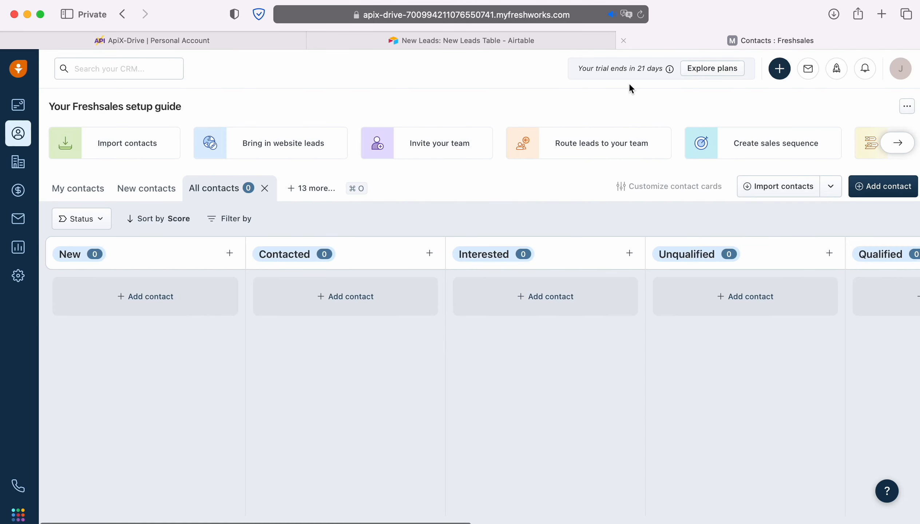
click(18, 279)
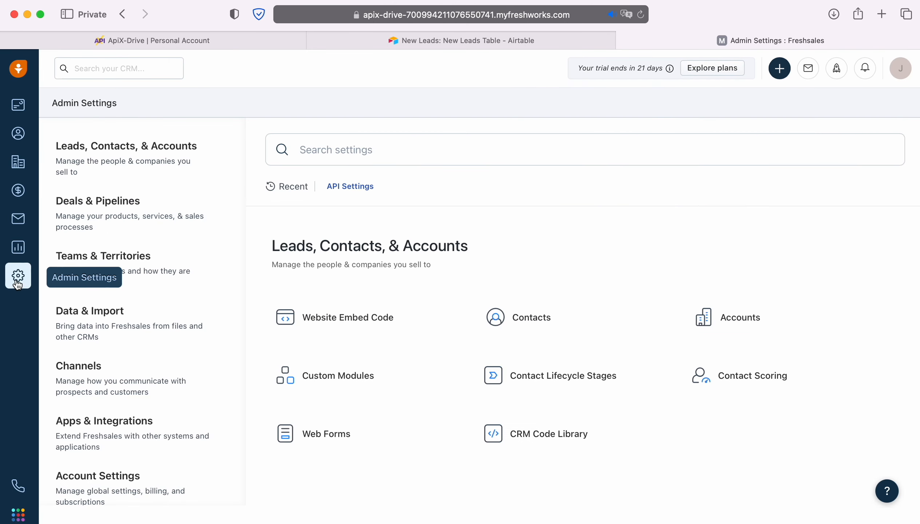
click(122, 425)
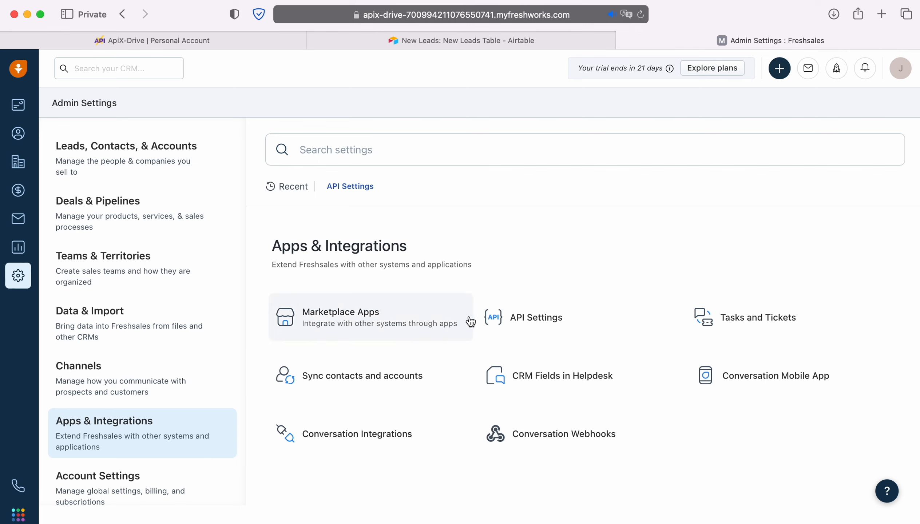
click(524, 319)
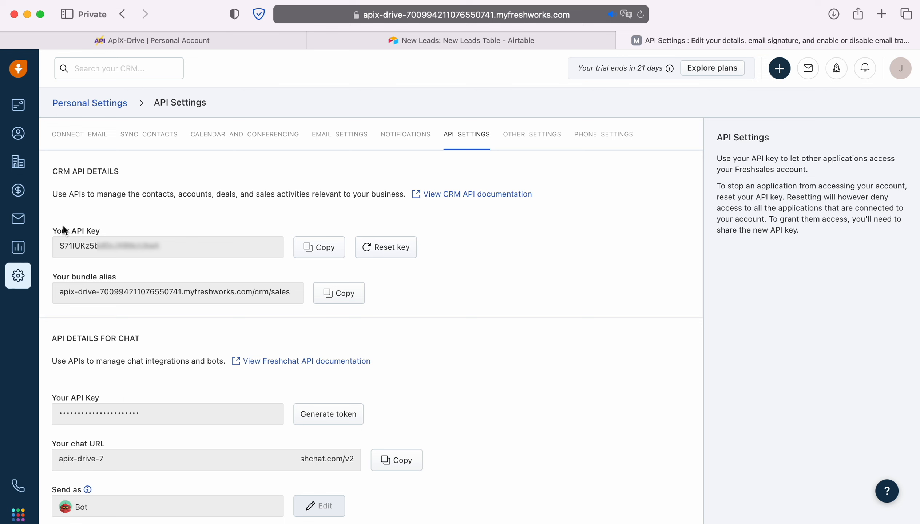
click(318, 247)
Return to ApiX-Drive, paste the copied API key as the Token, and save the Freshworks account connection
click(104, 39)
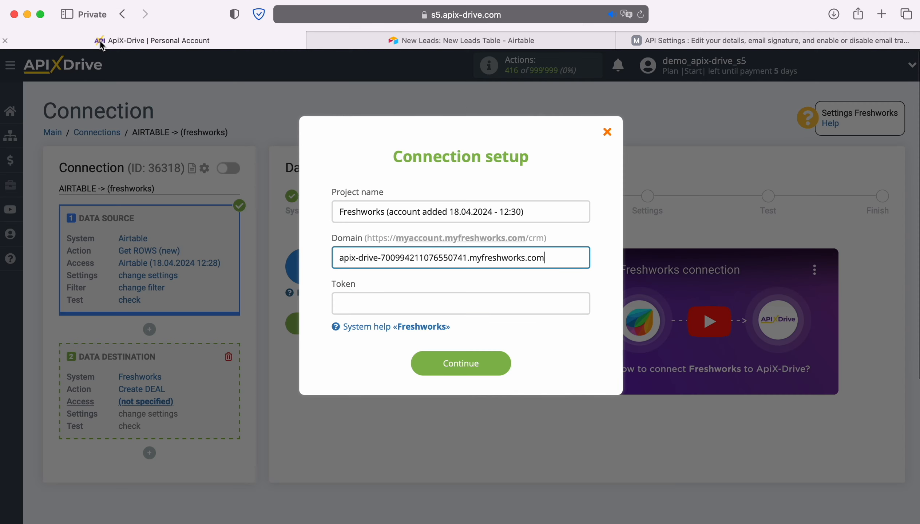
right_click(380, 309)
click(394, 344)
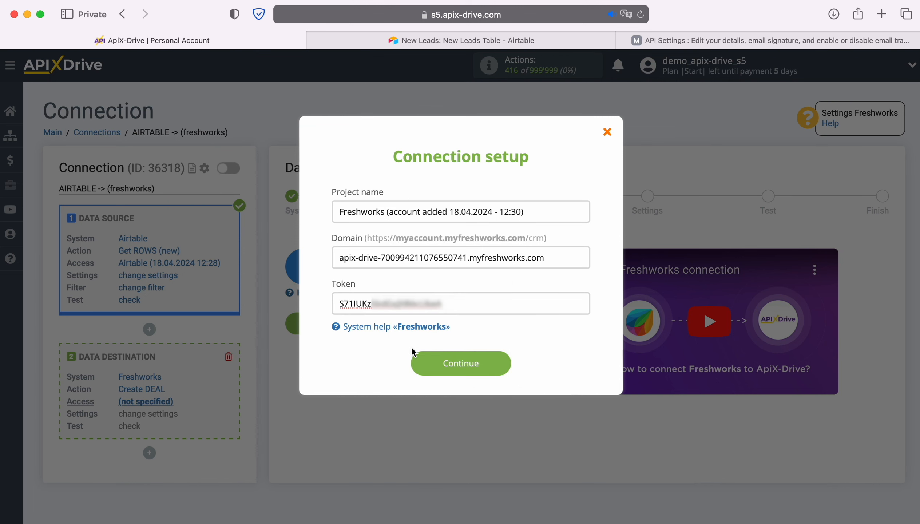
click(501, 365)
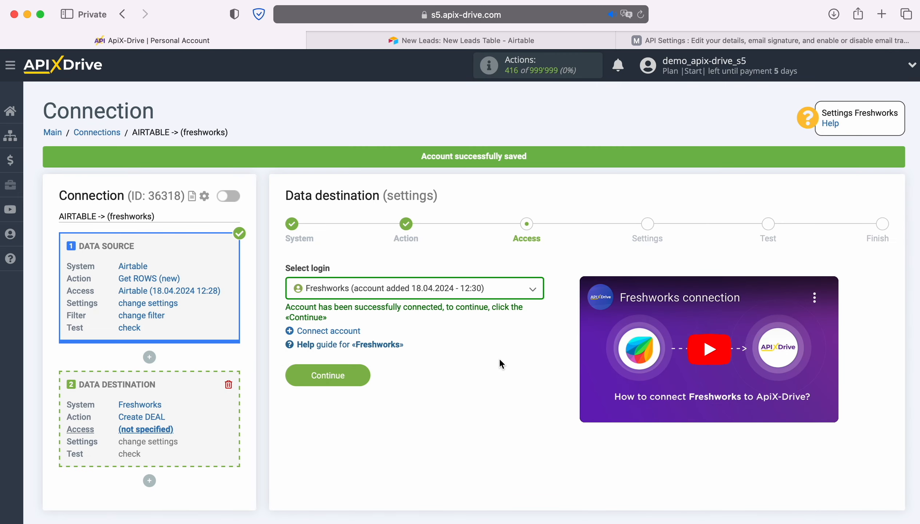
Select the newly connected Freshworks account as the destination login and continue to the field settings
click(495, 295)
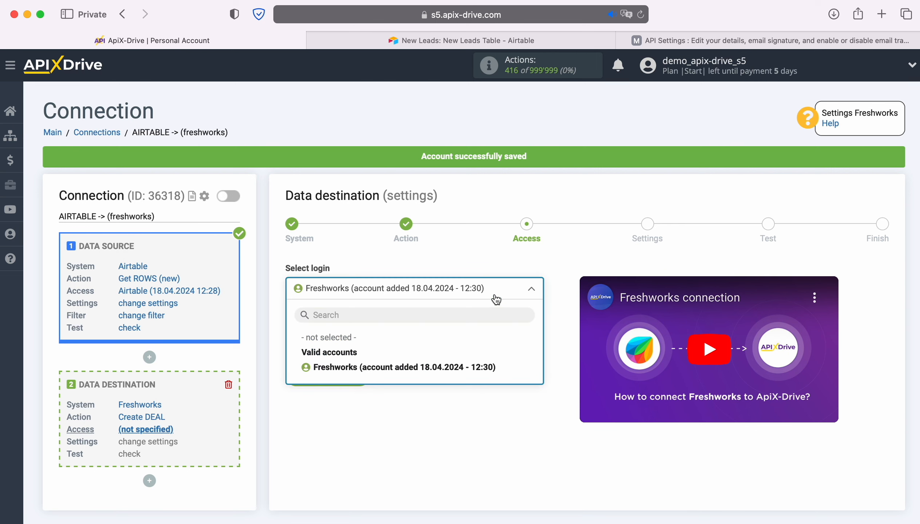
click(490, 366)
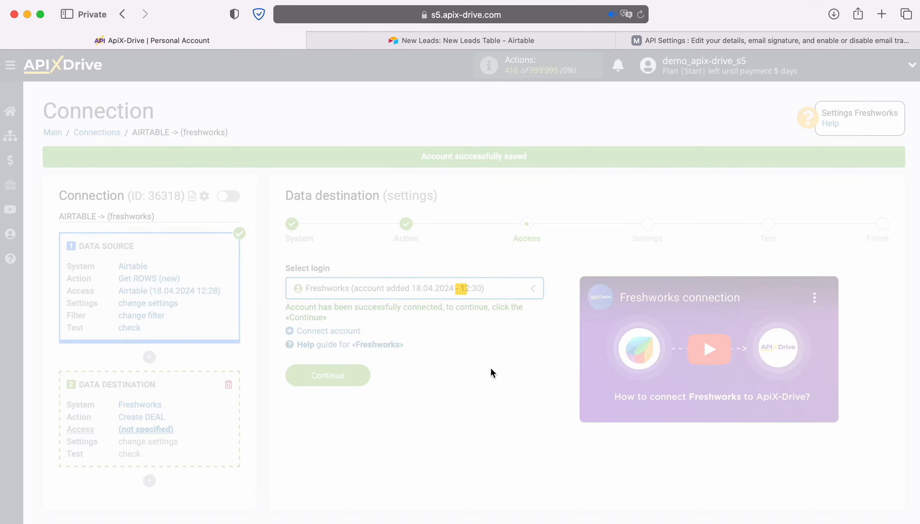
click(363, 371)
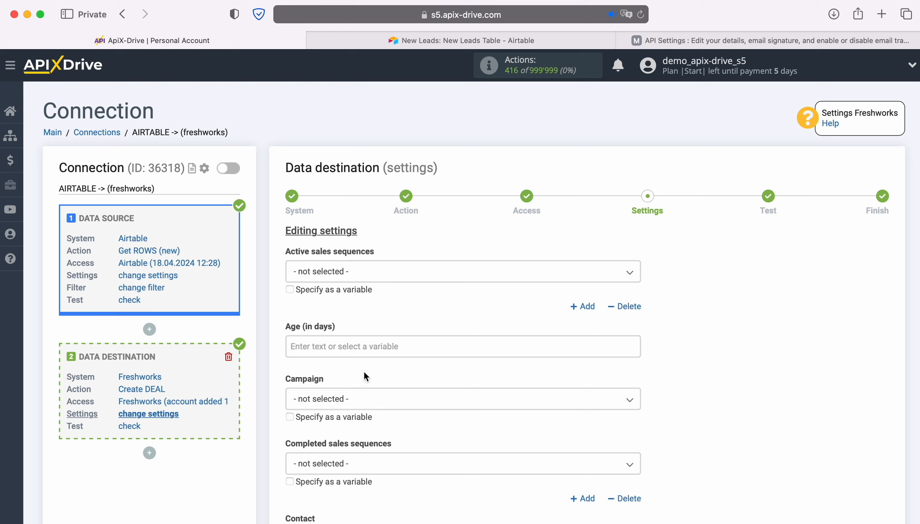
Map the Airtable Email and First name variables to the deal contact's E-mail and First name fields
scroll(486, 318, down, 8)
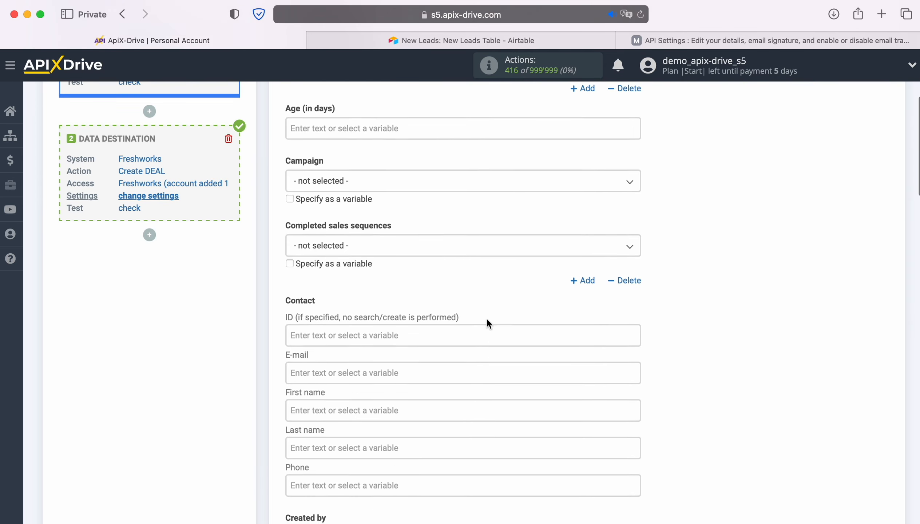
click(438, 311)
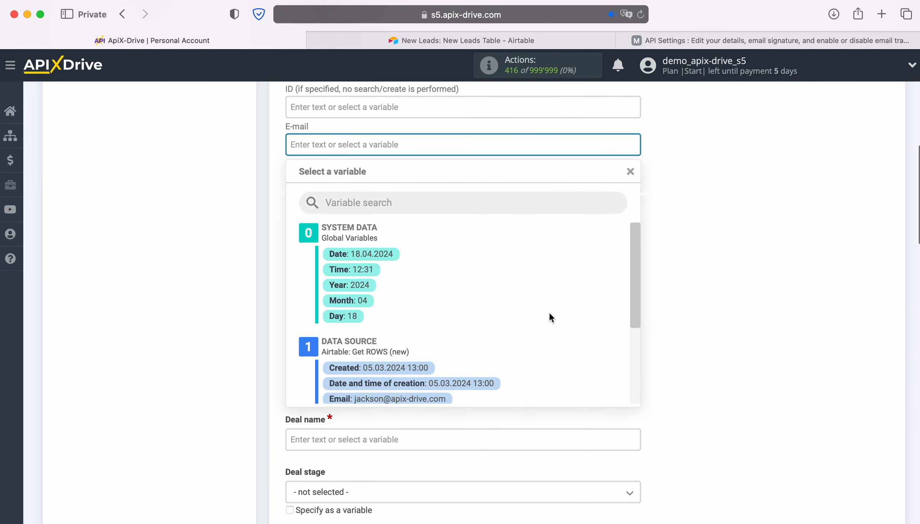
scroll(549, 312, down, 3)
click(425, 335)
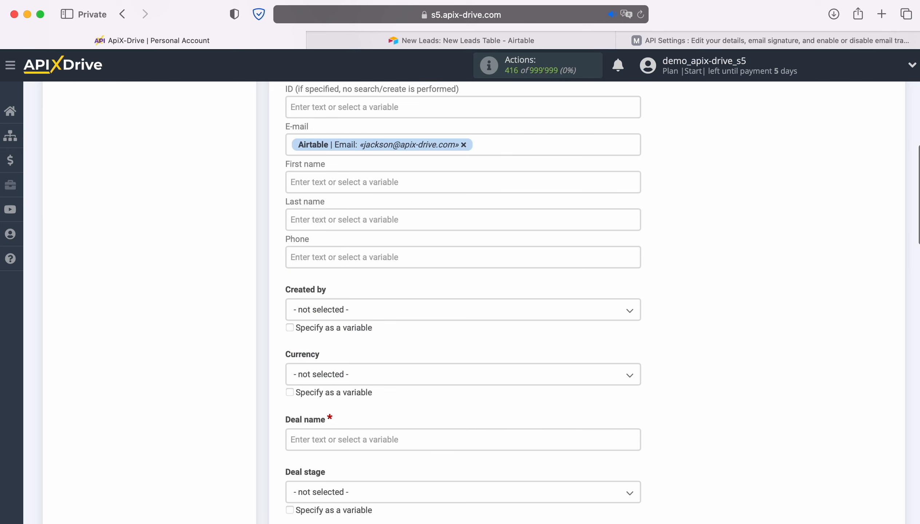
click(384, 180)
scroll(562, 302, down, 3)
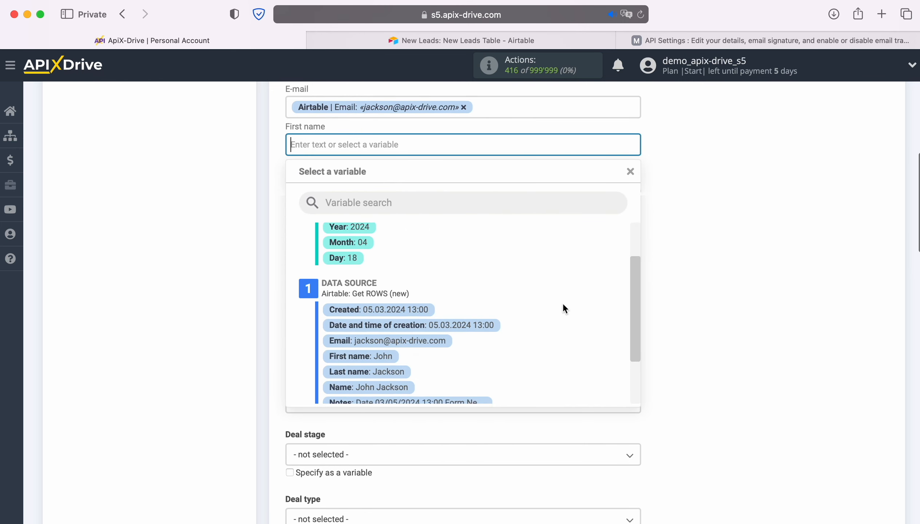
click(372, 338)
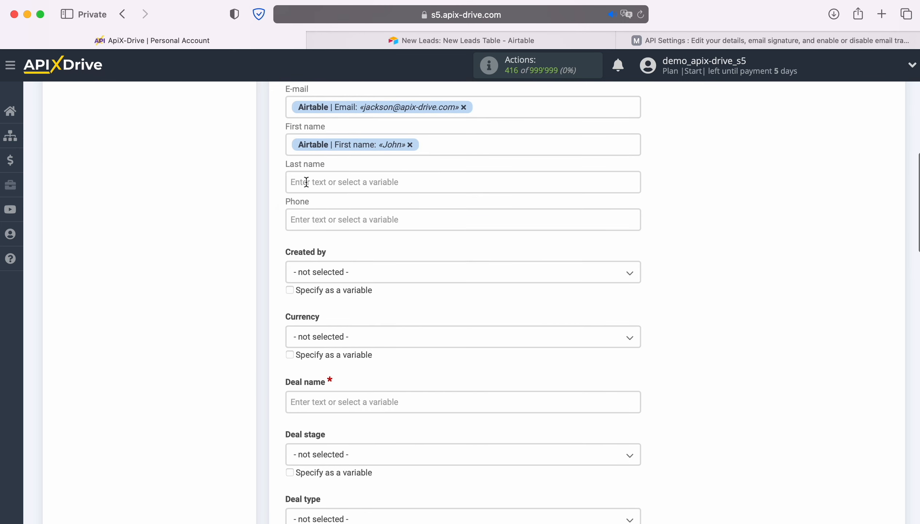
Map the Airtable Last name and Phone variables to the deal contact's Last name and Phone fields
click(360, 181)
scroll(534, 282, down, 3)
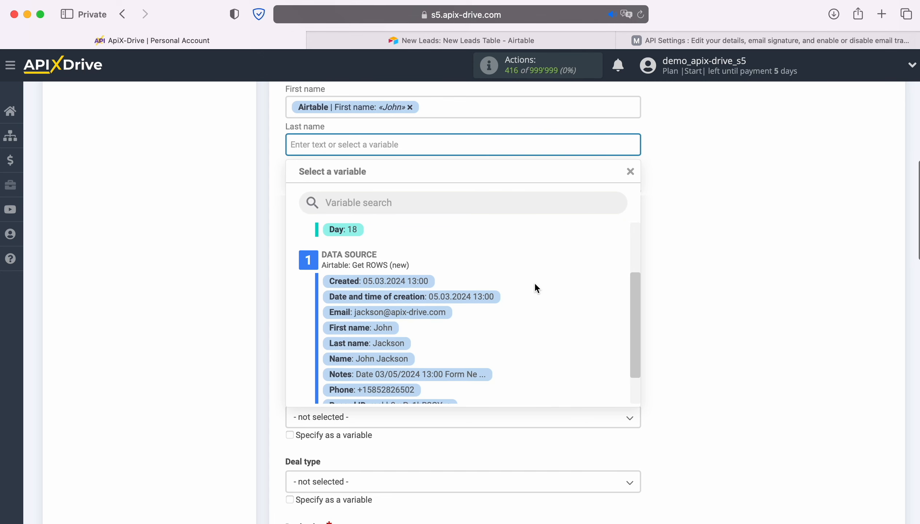
click(390, 343)
click(339, 180)
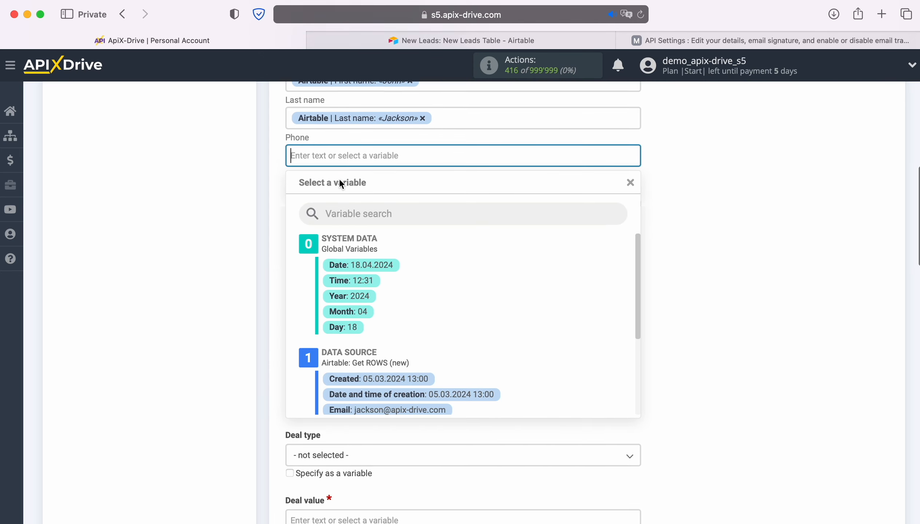
scroll(568, 318, down, 4)
scroll(568, 321, down, 2)
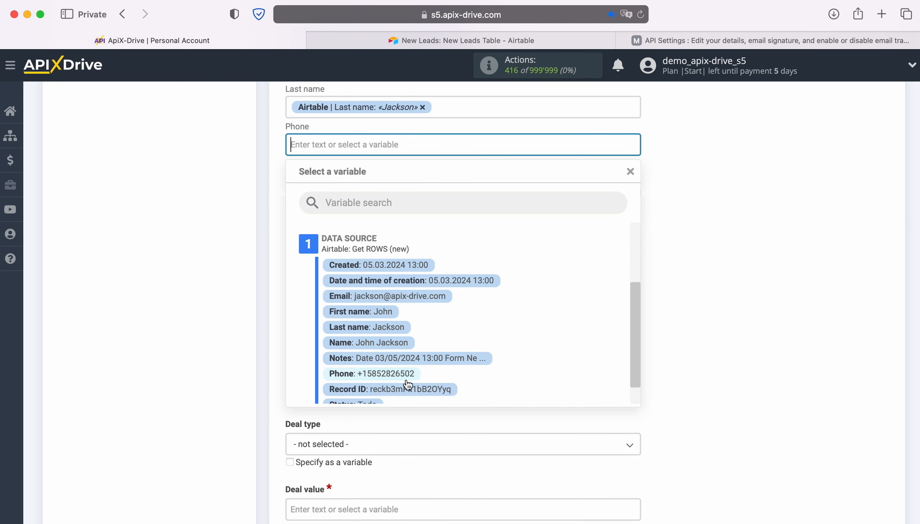
click(390, 377)
Set the deal's currency to USD
scroll(389, 379, down, 2)
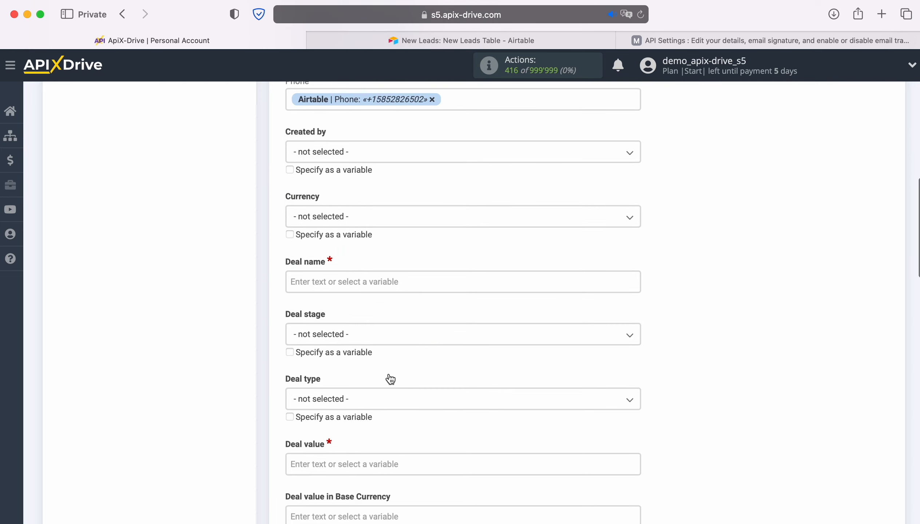
click(345, 216)
click(313, 281)
Compose the deal name from the text "New Row from AirTable" followed by the Airtable Name variable
click(316, 279)
scroll(316, 280, down, 6)
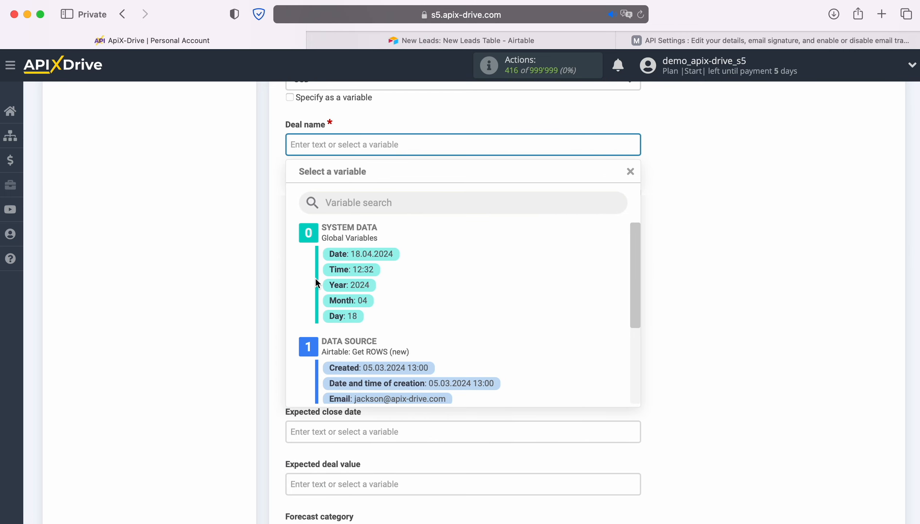
text(New )
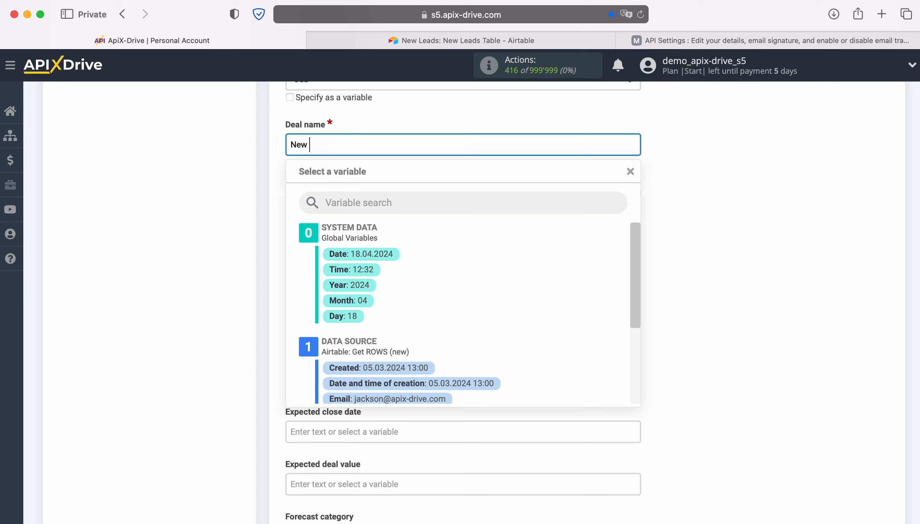
text(Row from AirTable)
scroll(522, 299, down, 3)
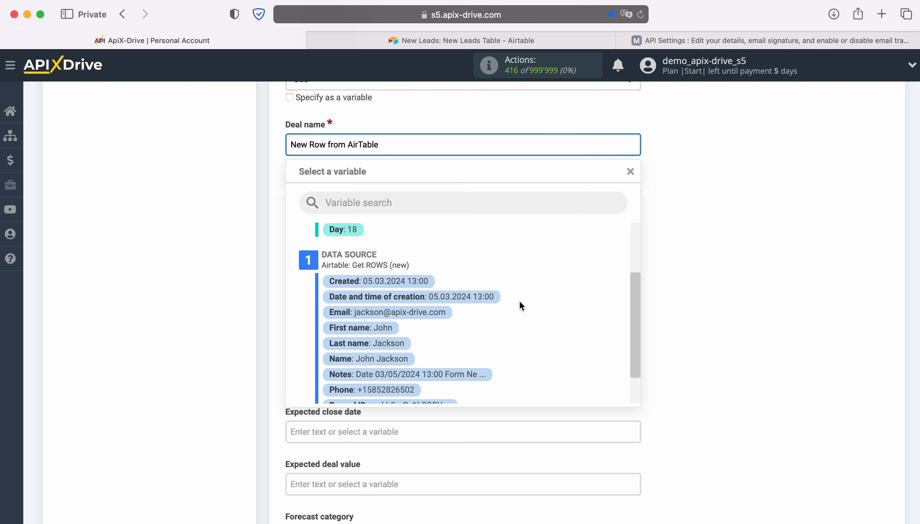
click(409, 358)
Set both the deal stage and the deal type to New
click(348, 206)
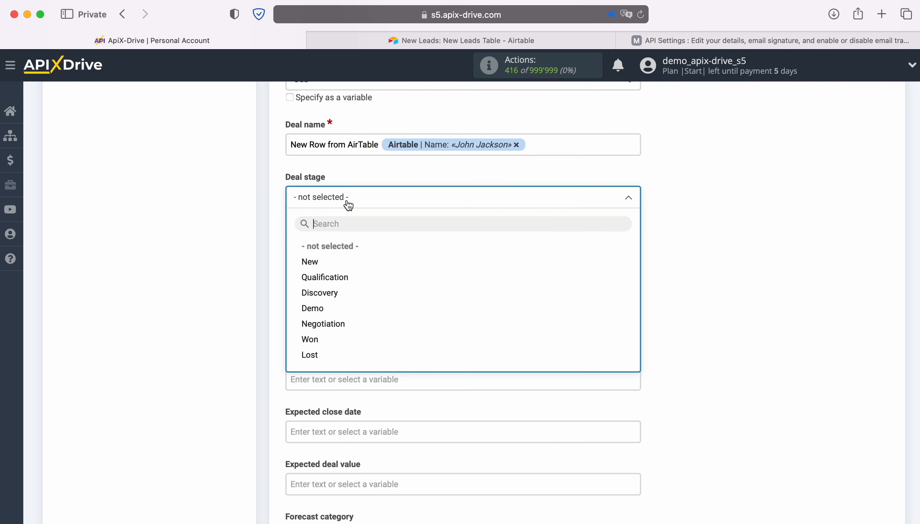
click(312, 262)
click(315, 265)
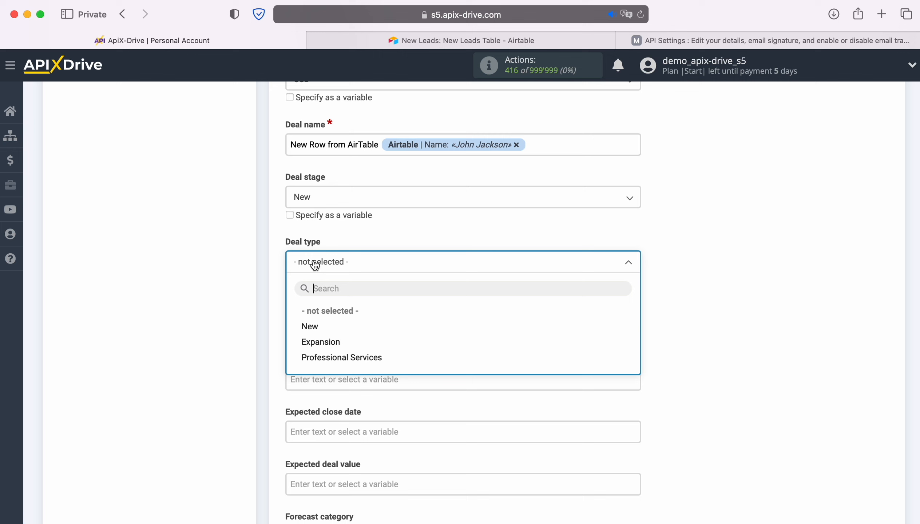
click(306, 326)
Enter 100 as the deal value and close the variable list
click(353, 326)
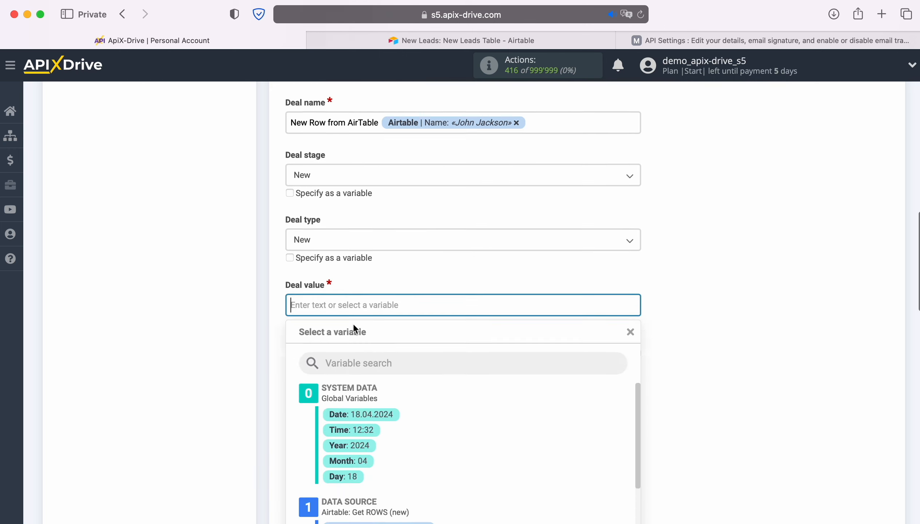
text(100)
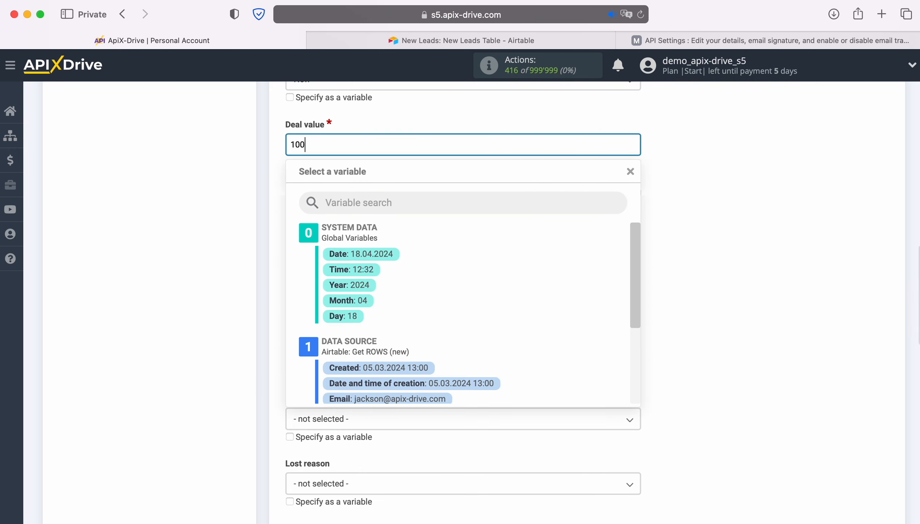
click(240, 305)
Set the deal's payment status to Offline and its pipeline to Default Pipeline
scroll(475, 292, down, 5)
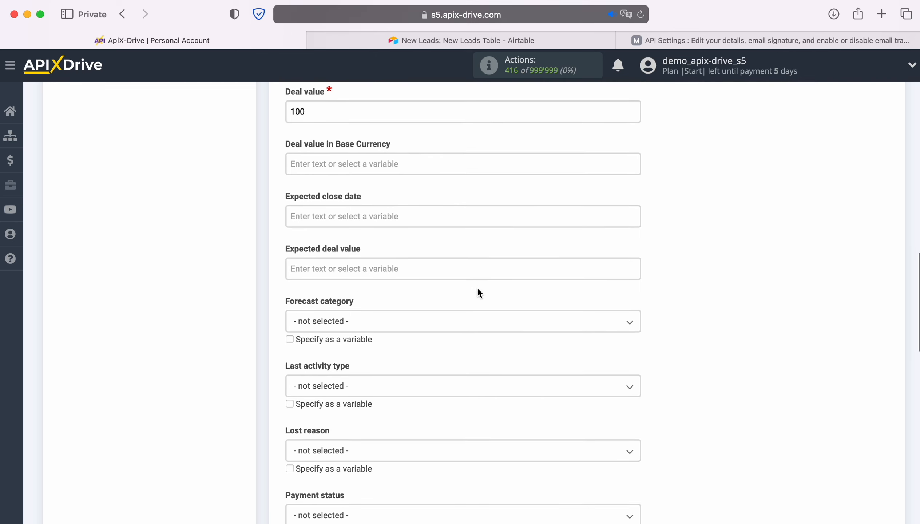
scroll(479, 293, down, 4)
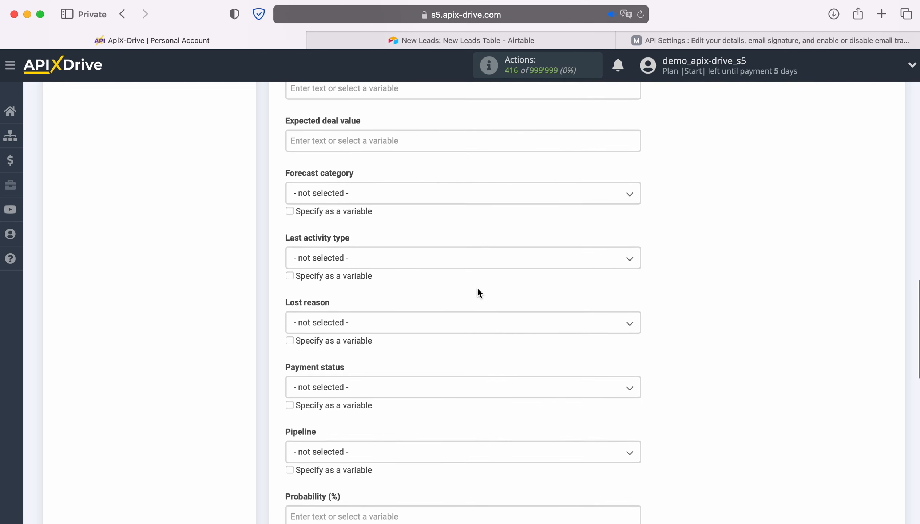
scroll(479, 294, down, 3)
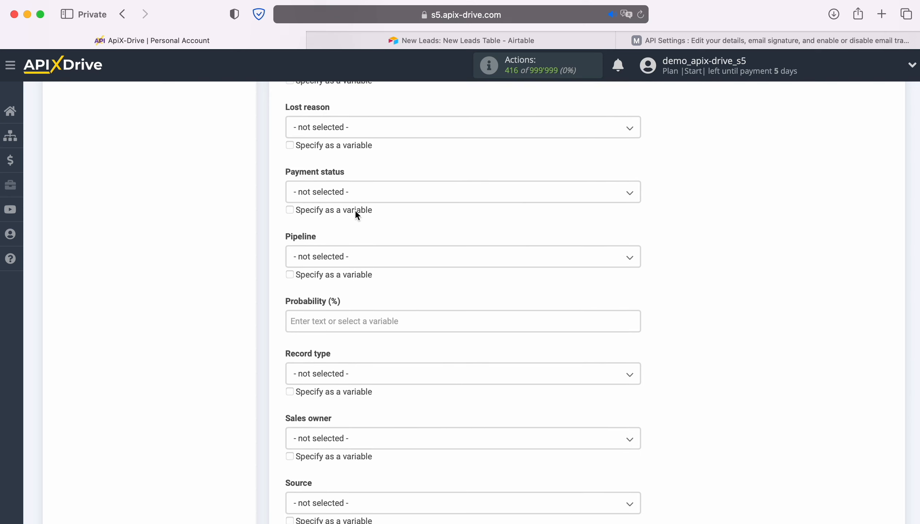
click(363, 191)
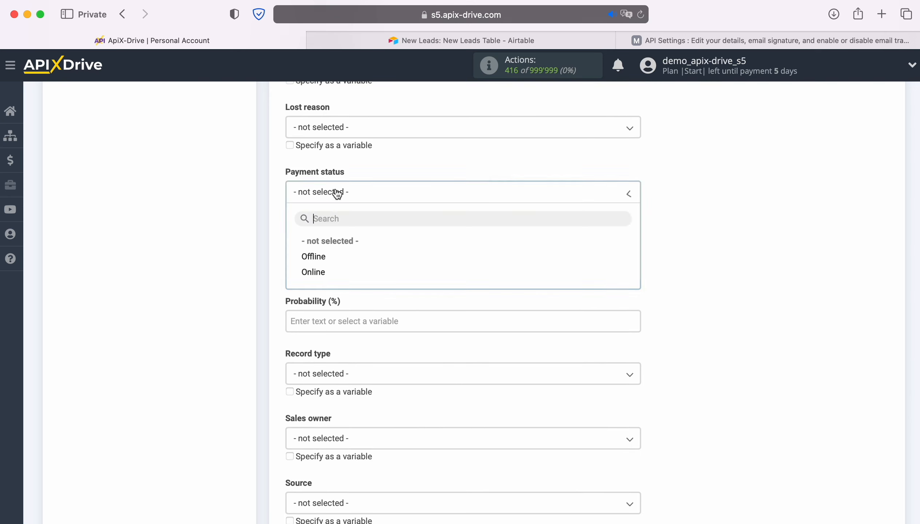
click(319, 257)
click(318, 257)
click(331, 321)
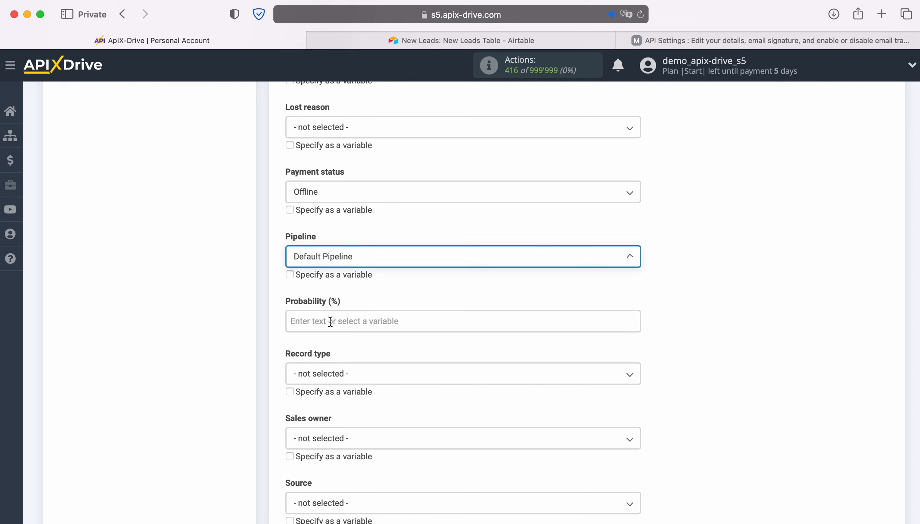
Set the deal source to Web and save the Freshworks field settings to proceed to the test stage
scroll(353, 292, down, 3)
scroll(353, 294, down, 4)
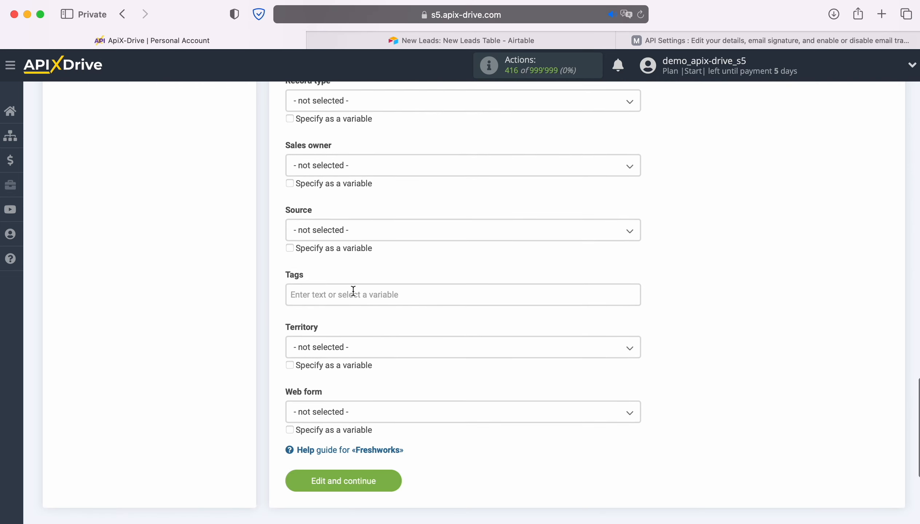
click(318, 234)
click(314, 296)
scroll(312, 294, down, 3)
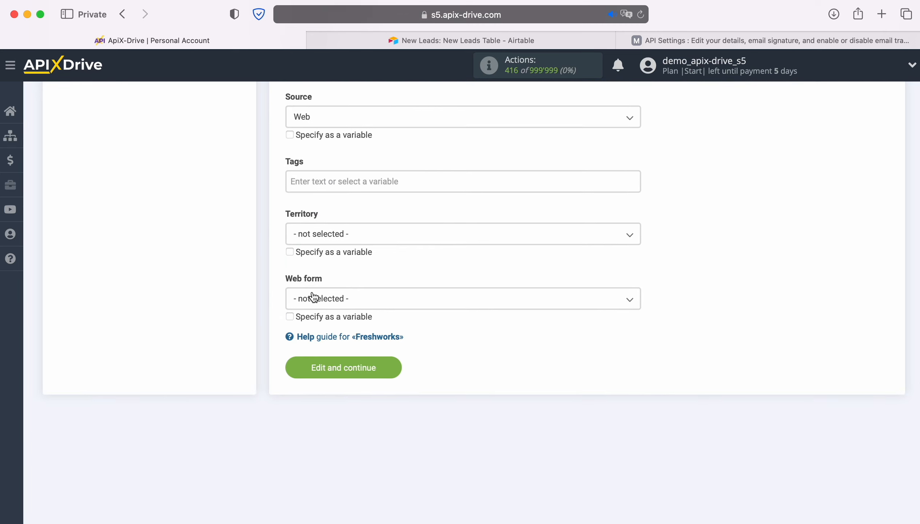
click(393, 363)
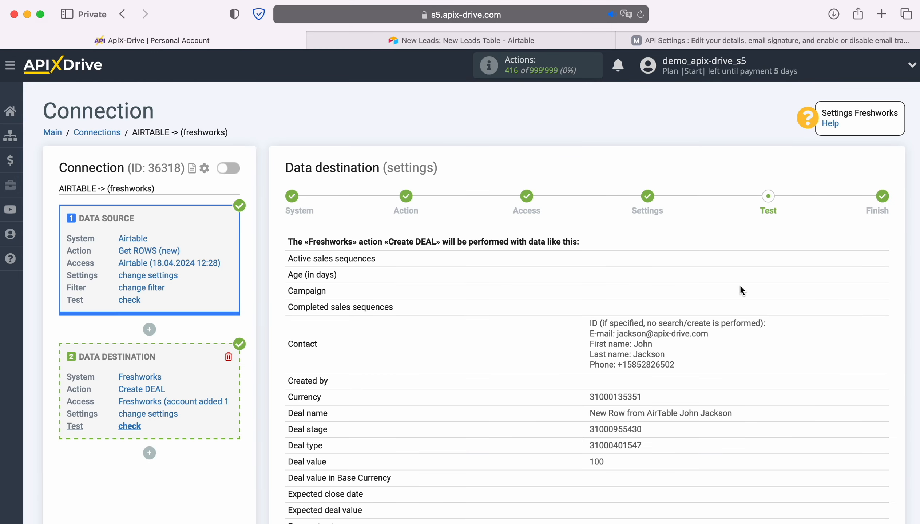
Review the sample data for the Create DEAL action and send the test data to Freshworks
scroll(845, 282, down, 5)
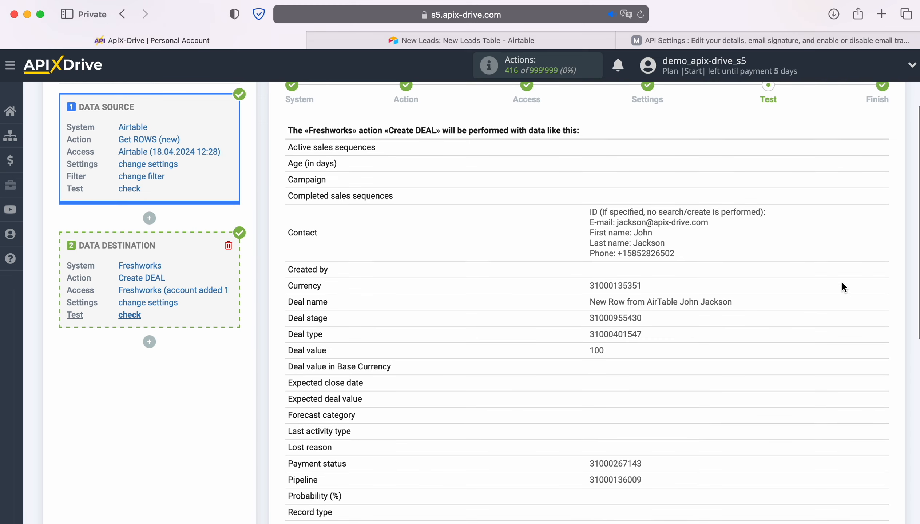
scroll(842, 284, down, 6)
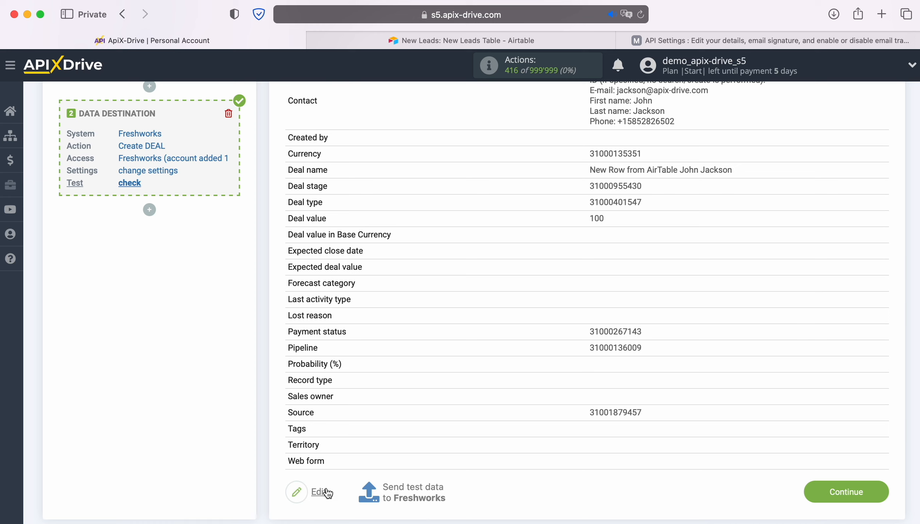
click(411, 489)
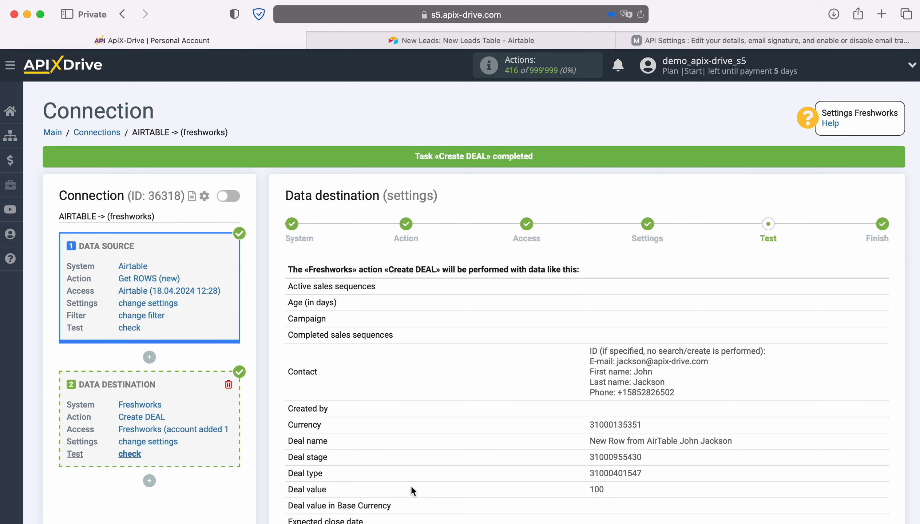
Switch to Freshsales, open the test deal in the New stage and examine its deal details
click(656, 35)
click(129, 301)
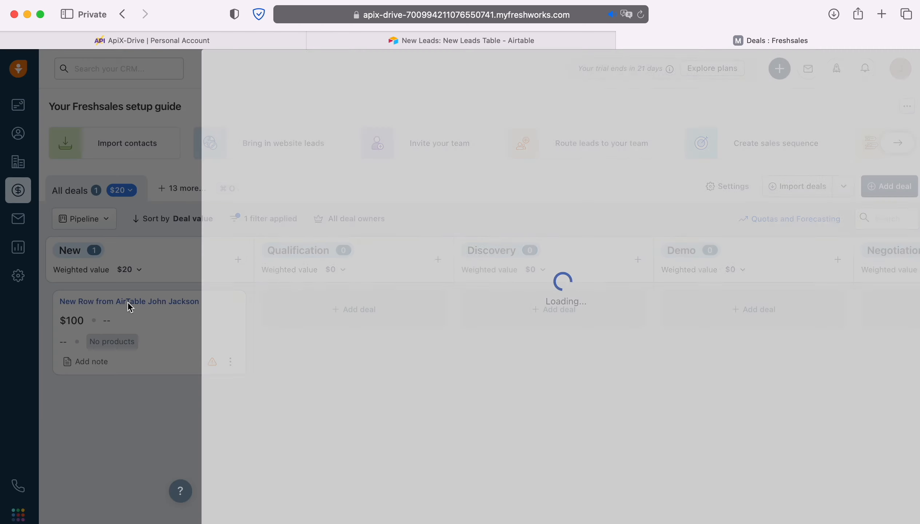
scroll(705, 276, down, 3)
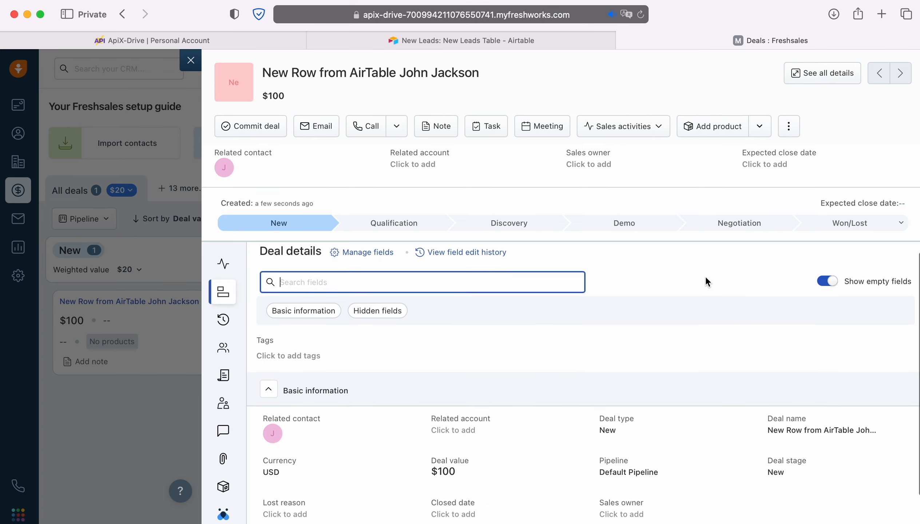
scroll(695, 281, up, 3)
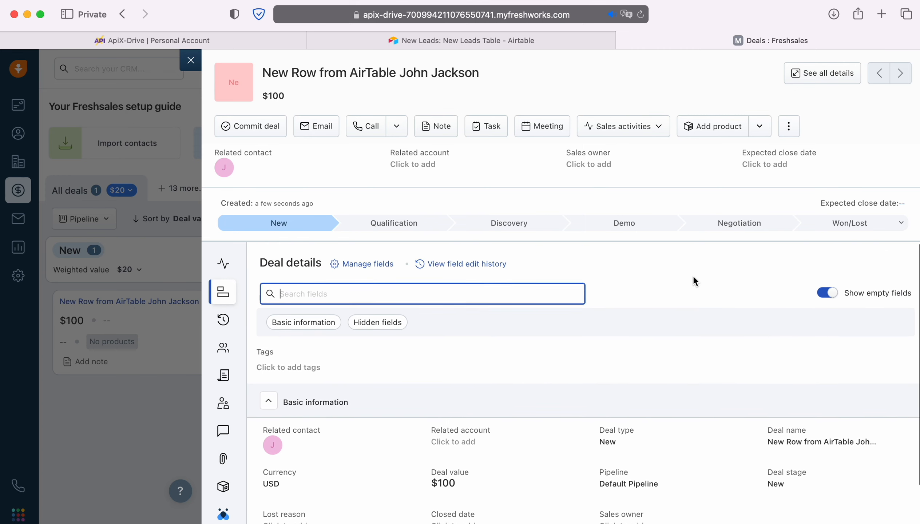
Open the contact linked to the test deal and check its name, email and phone fields
click(223, 349)
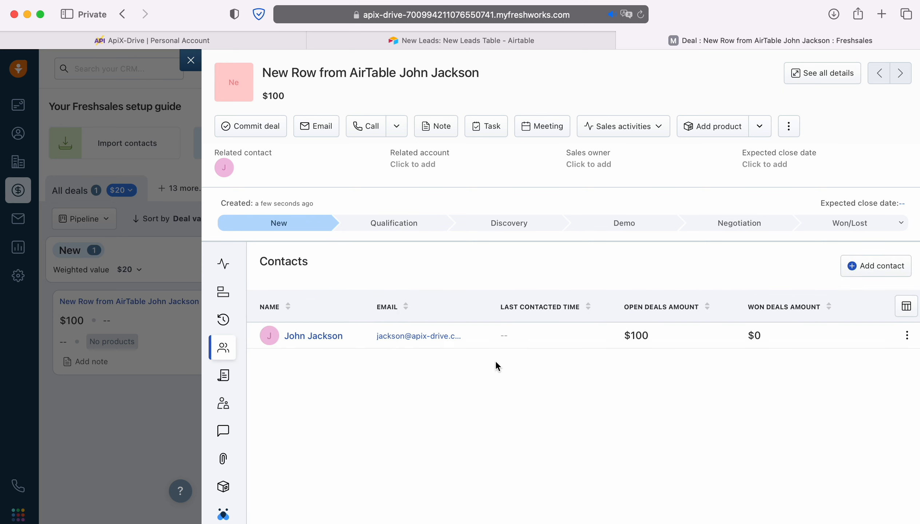
click(321, 336)
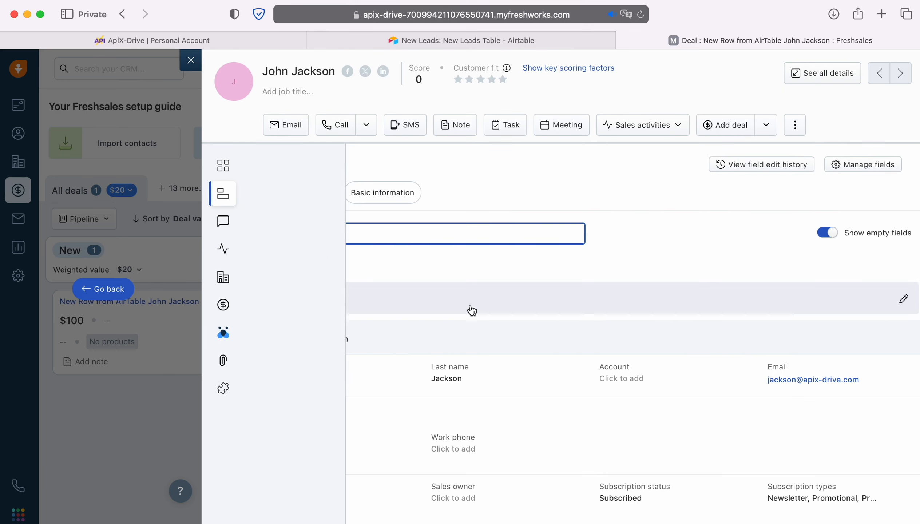
scroll(732, 307, down, 5)
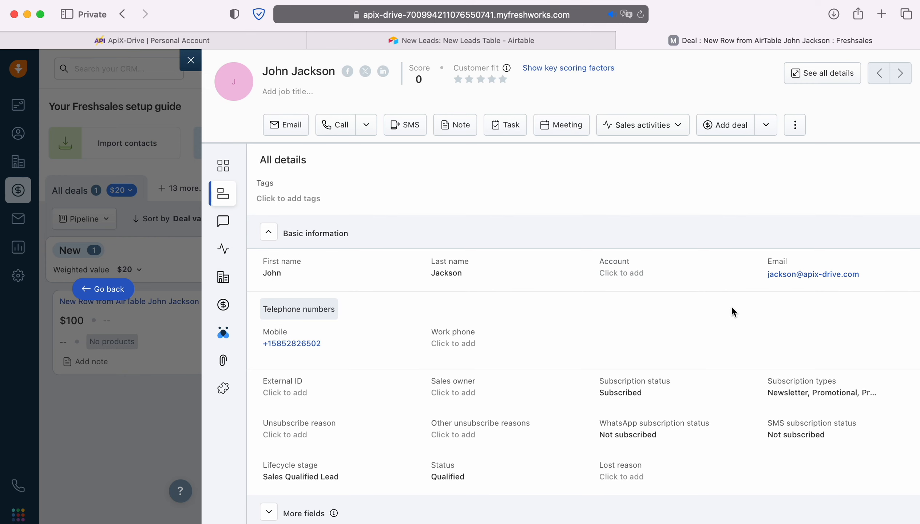
Return to ApiX-Drive, finish the data destination setup and enable automatic updates for the connection
click(152, 40)
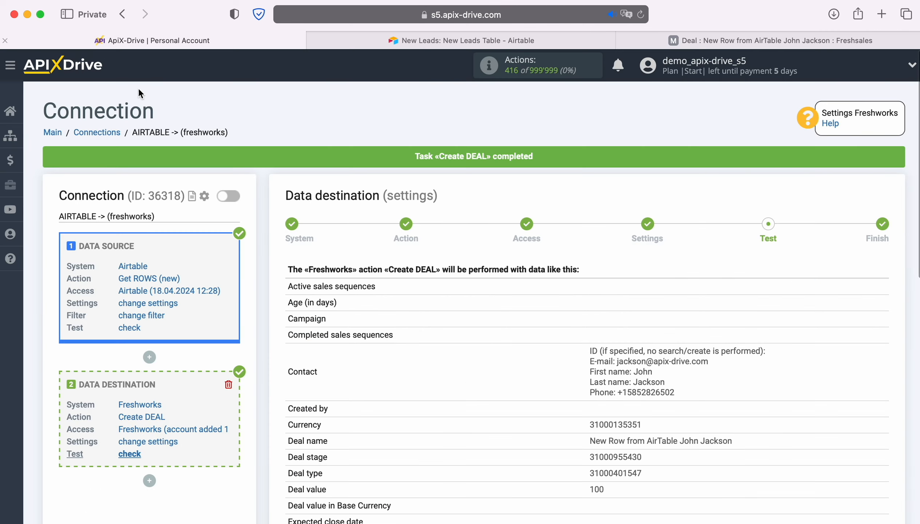
scroll(811, 323, down, 10)
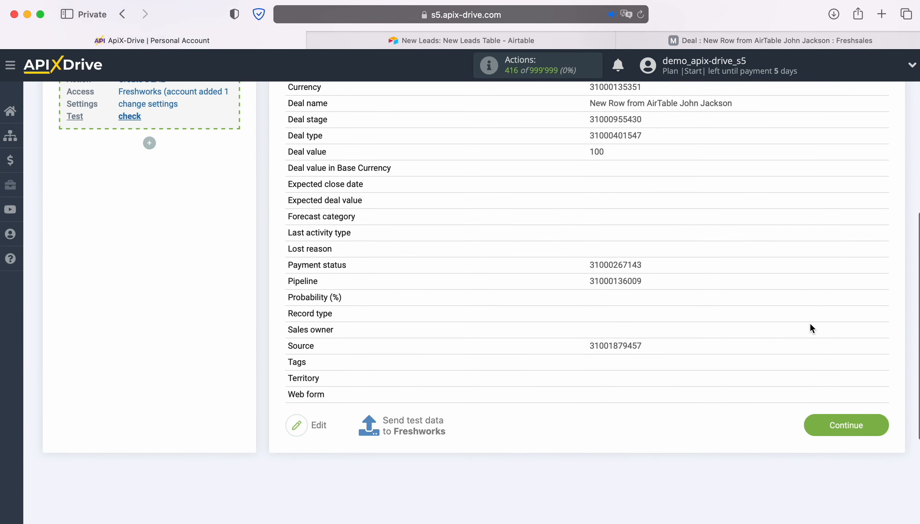
click(882, 423)
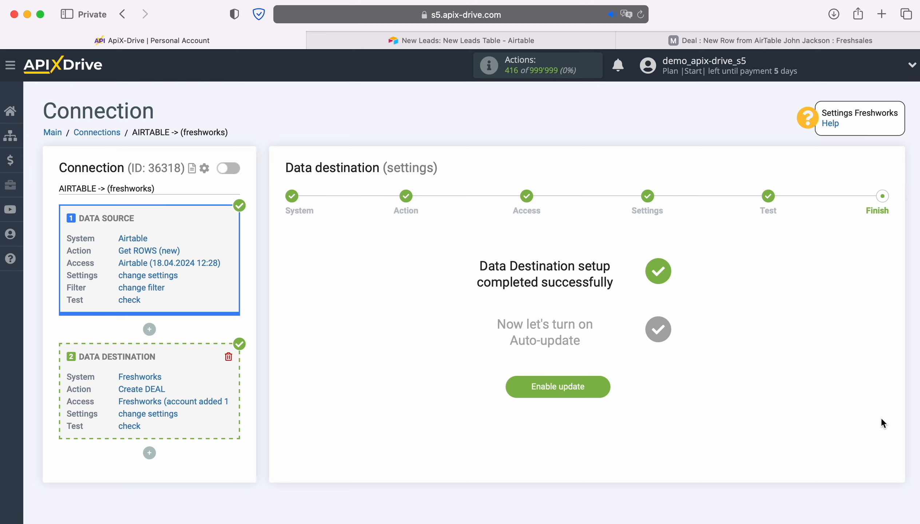
click(605, 382)
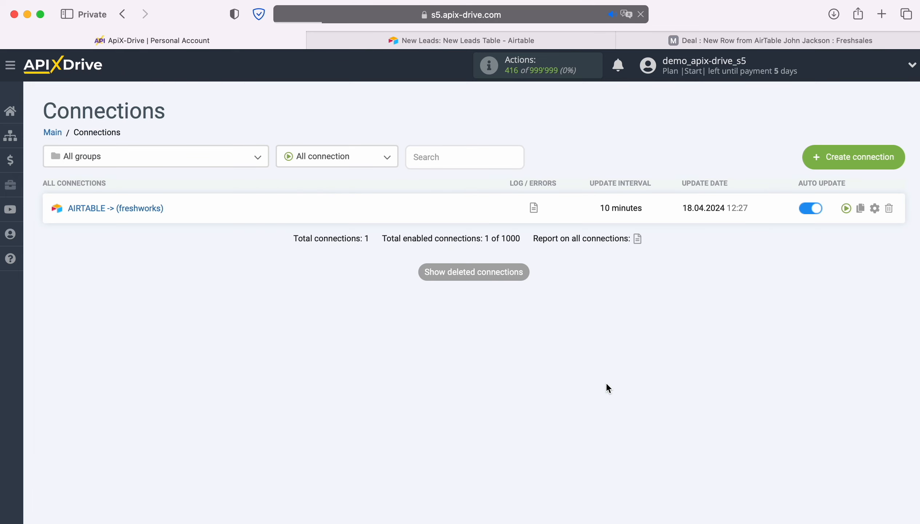
Set the update interval of the AIRTABLE -> (freshworks) connection to 5 minutes and save the connection setup
click(875, 209)
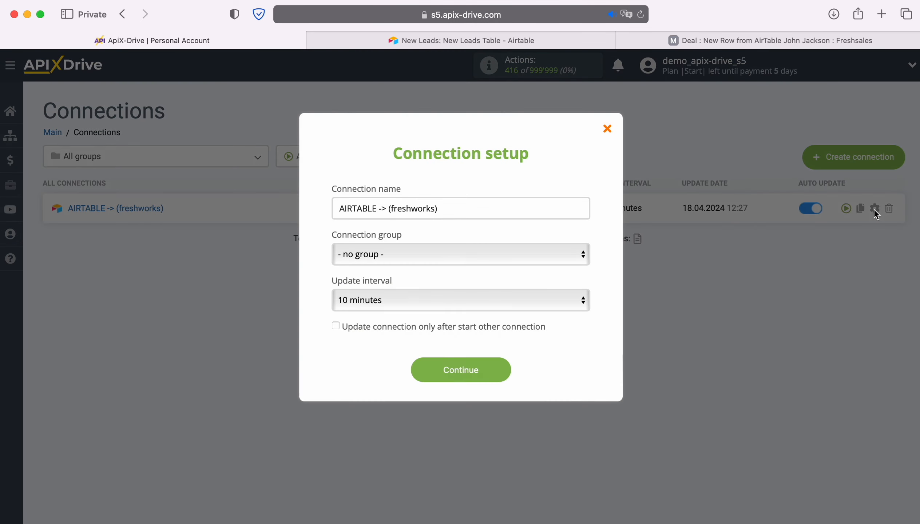
click(502, 298)
click(481, 281)
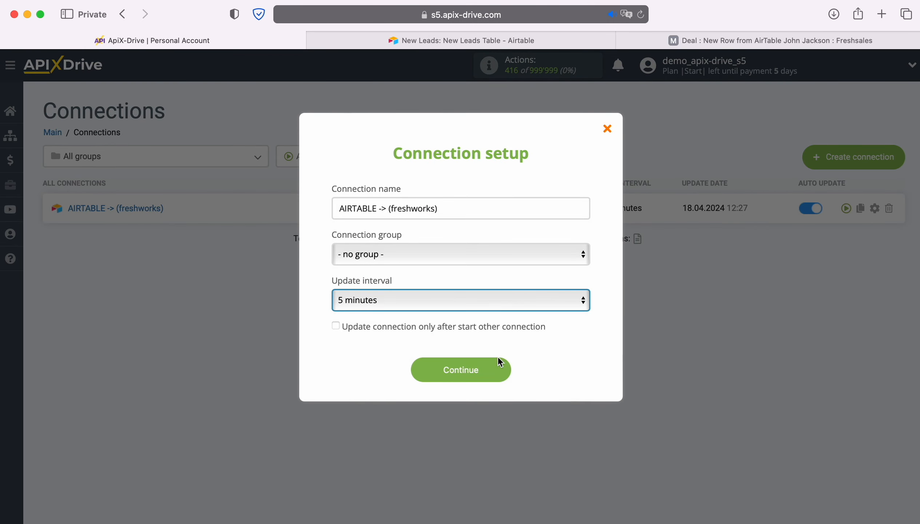
click(499, 366)
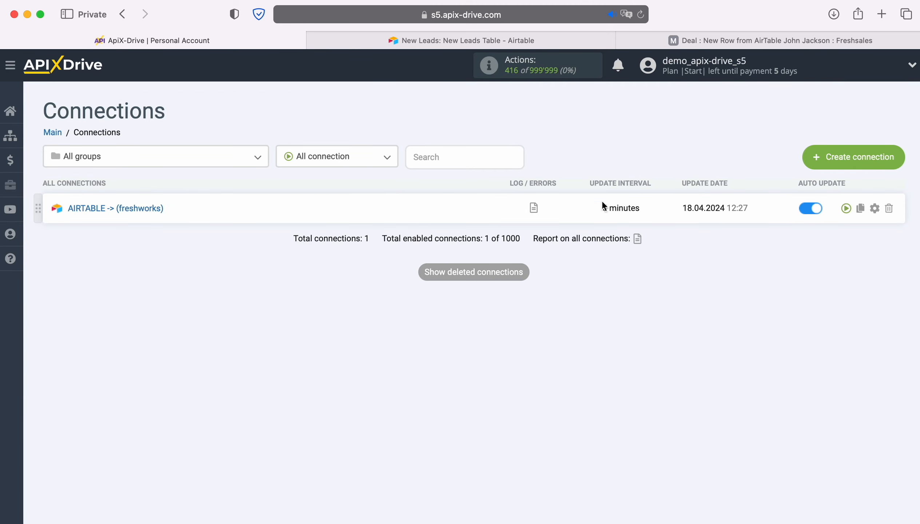